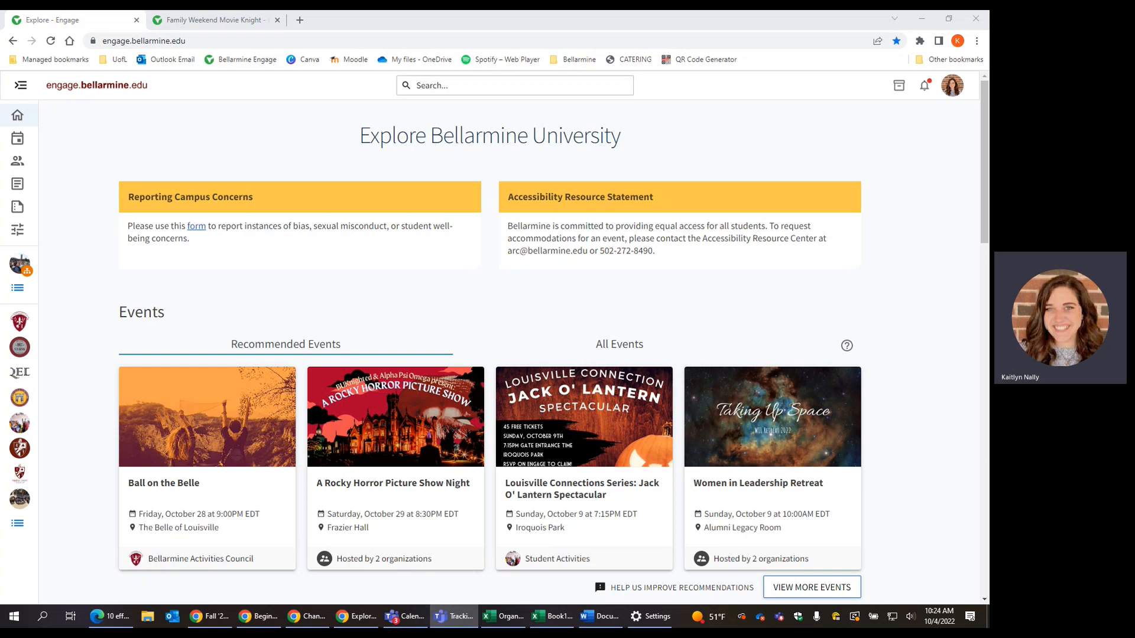
Step: Bring the browser forward and highlight part of the accessibility statement
click(896, 315)
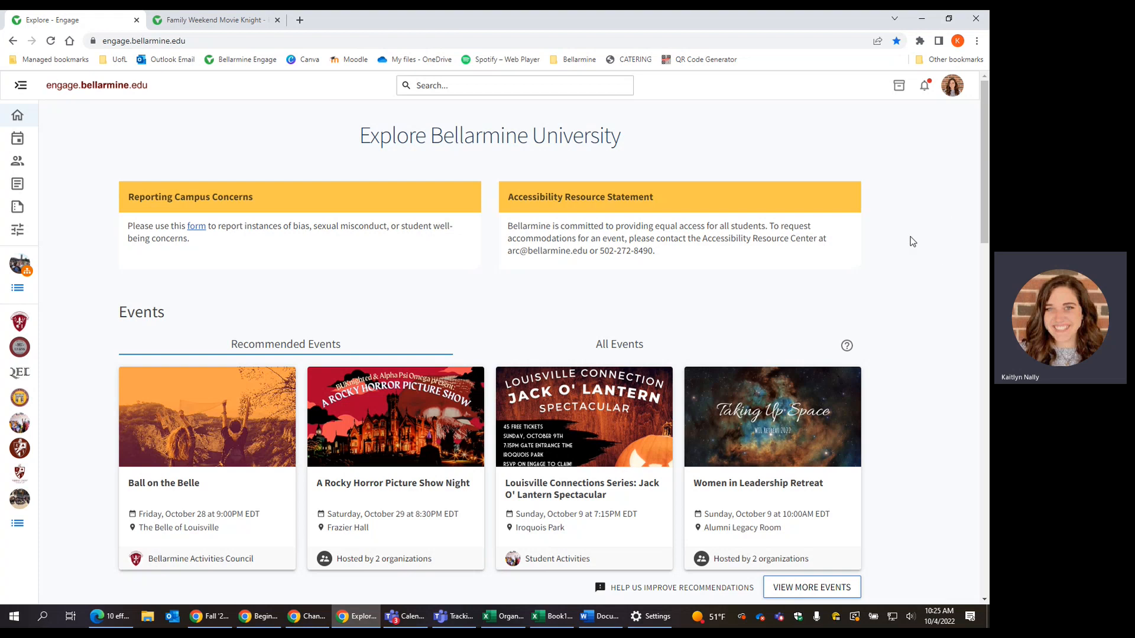
drag(674, 257, 531, 227)
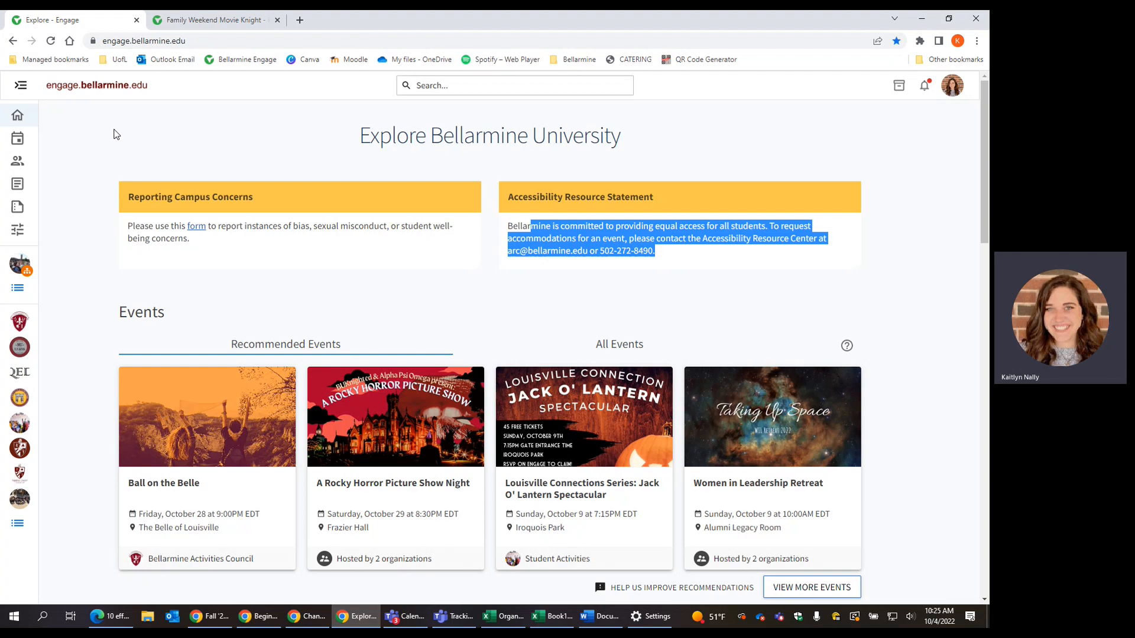
click(313, 297)
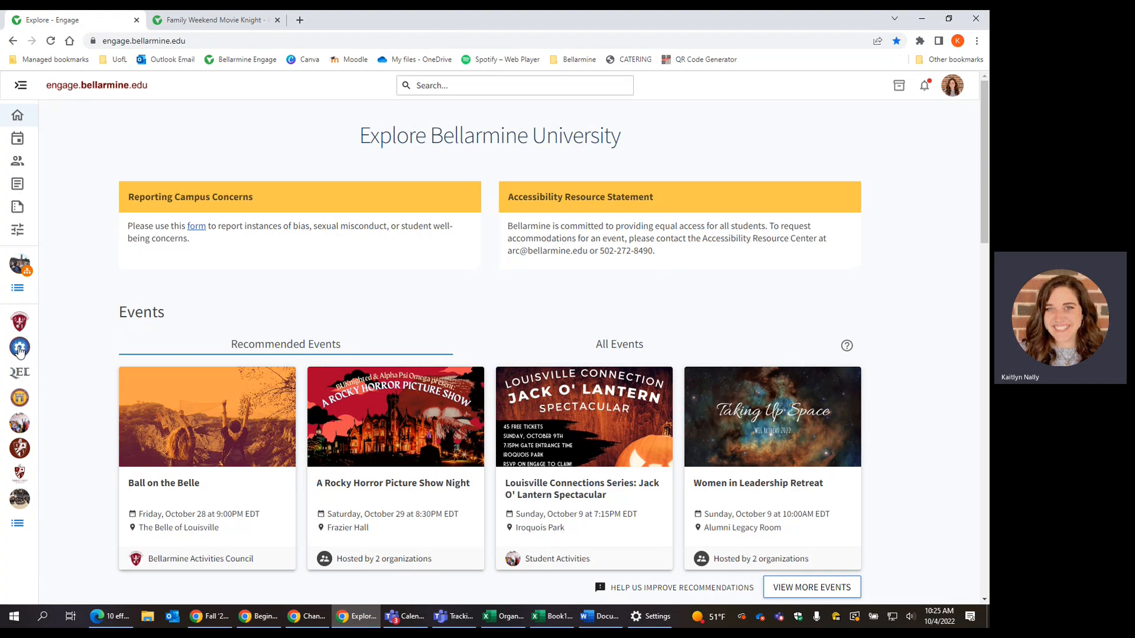
Step: Open the BU Leads organization's Events management list showing 19 events
click(20, 350)
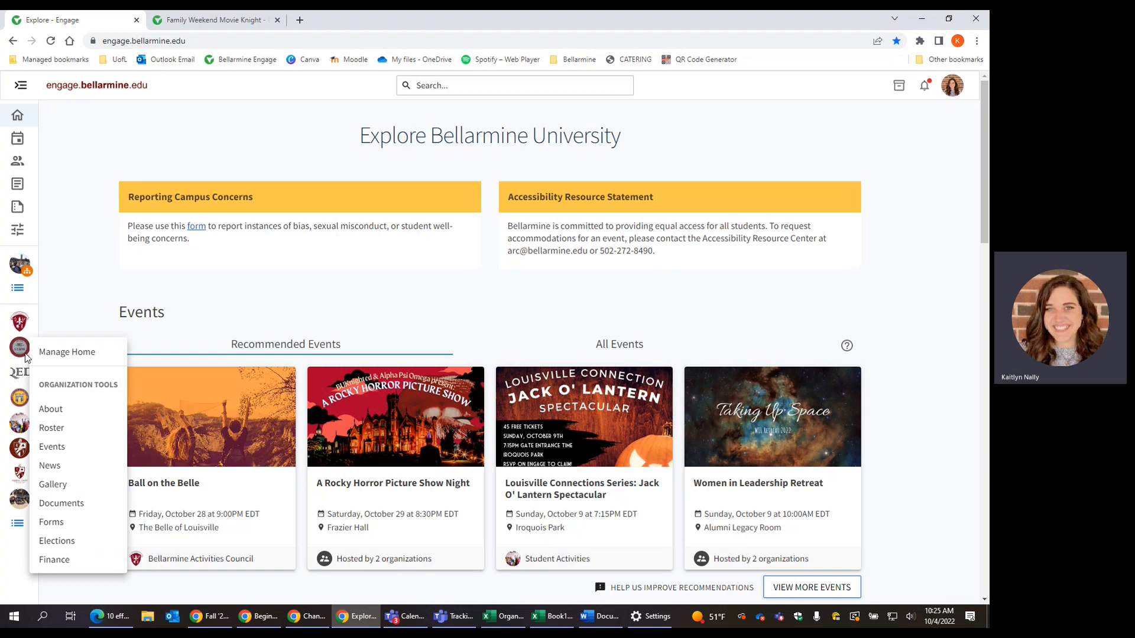
click(72, 448)
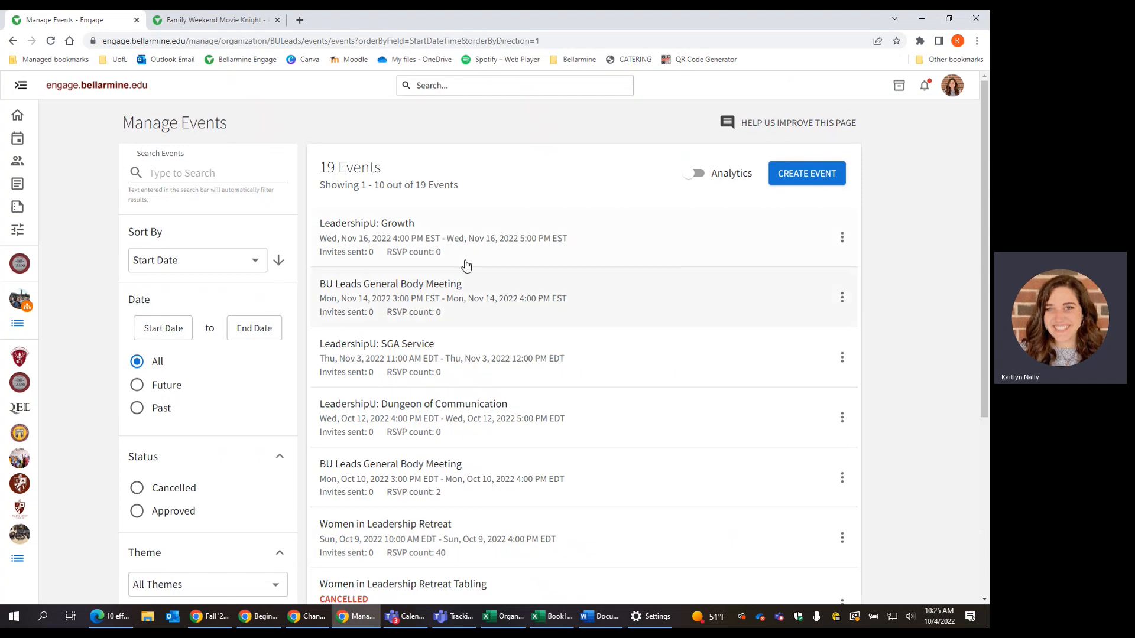
drag(324, 170, 388, 172)
click(388, 172)
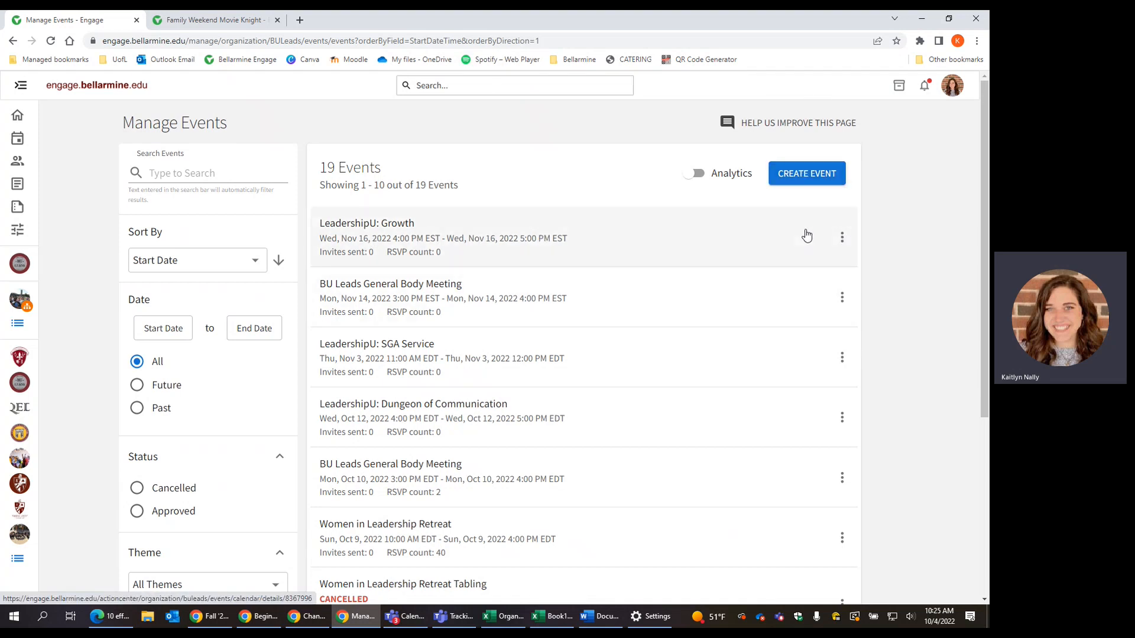
Step: Switch to the Family Weekend Movie Knight tab and look over its title and details
click(210, 26)
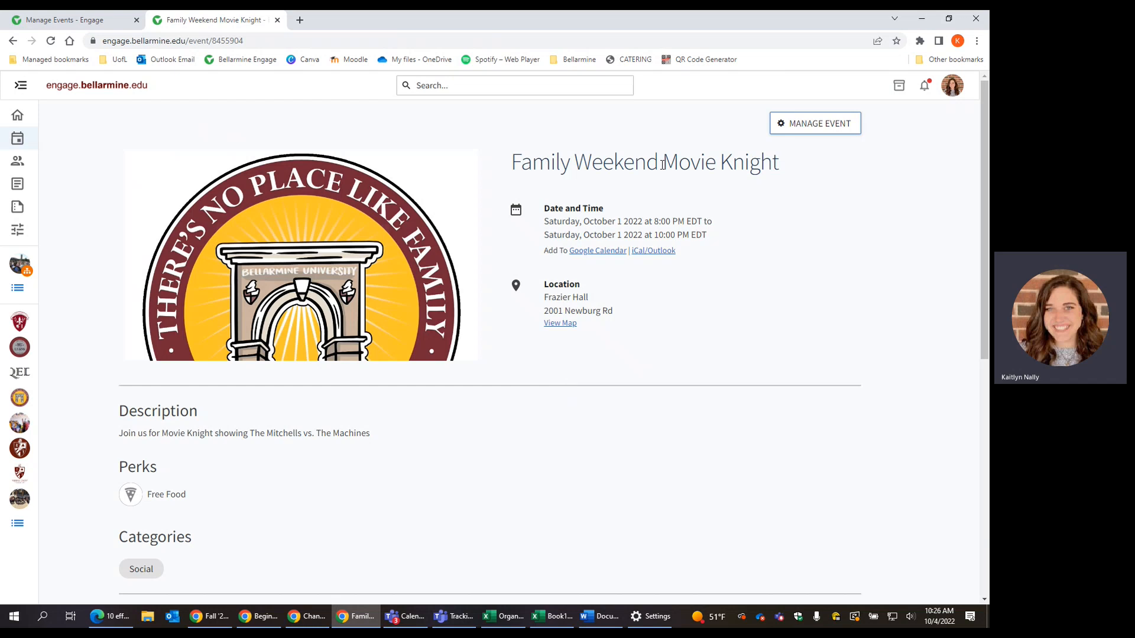
drag(512, 162, 822, 281)
click(806, 228)
Step: Open Manage Event for Family Weekend Movie Knight and review its attendance counts and post-event feedback section
click(781, 125)
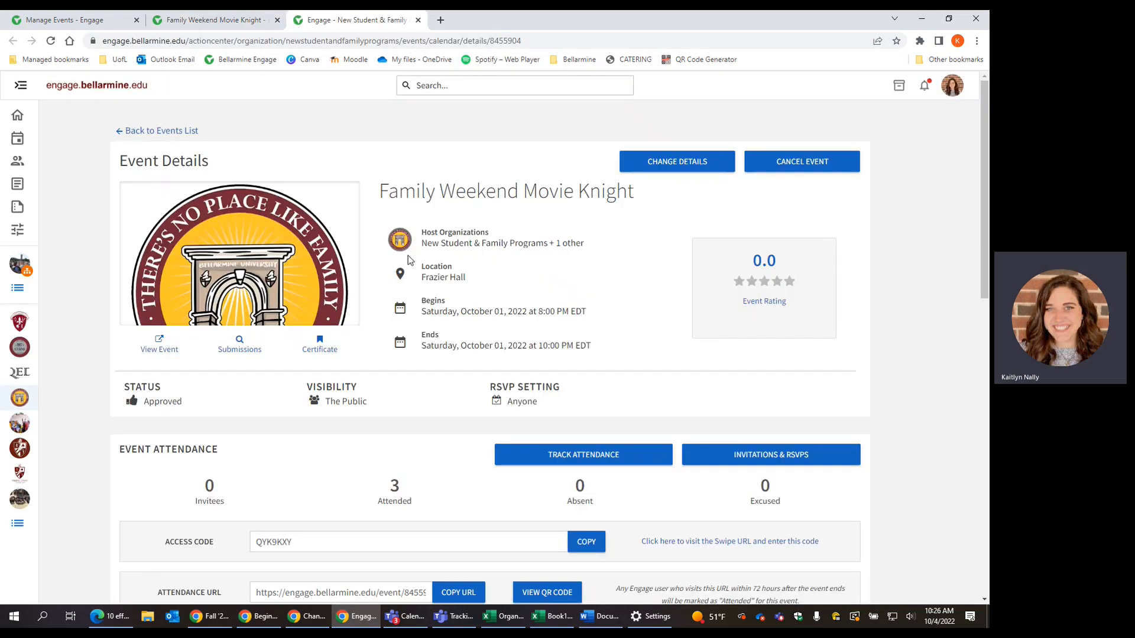
scroll(457, 277, down, 1)
scroll(456, 277, down, 15)
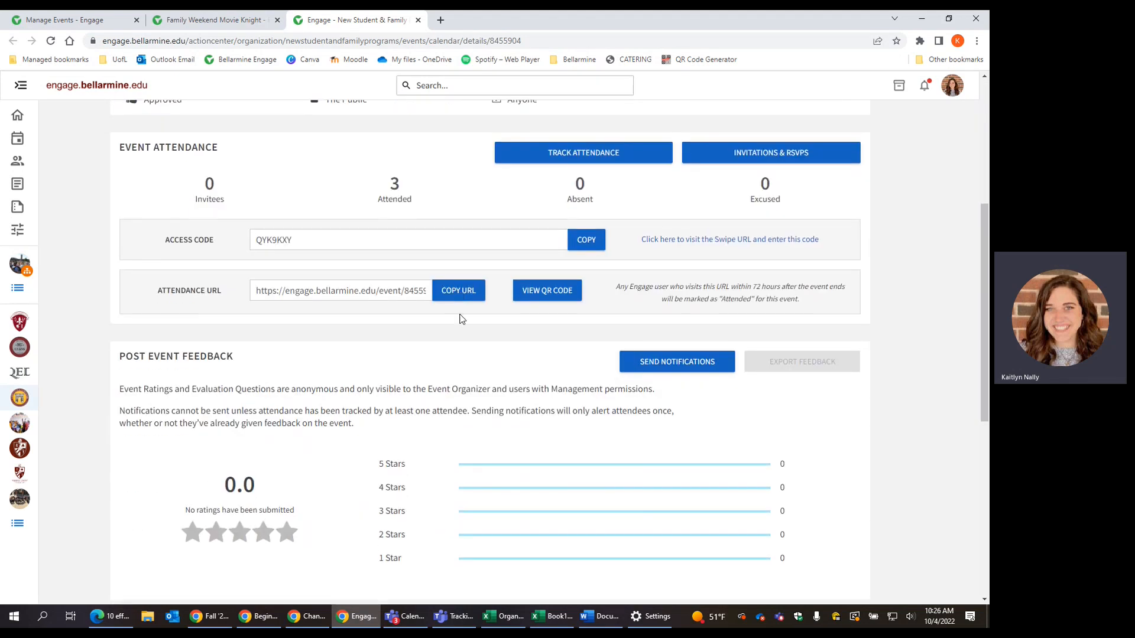
scroll(459, 320, up, 3)
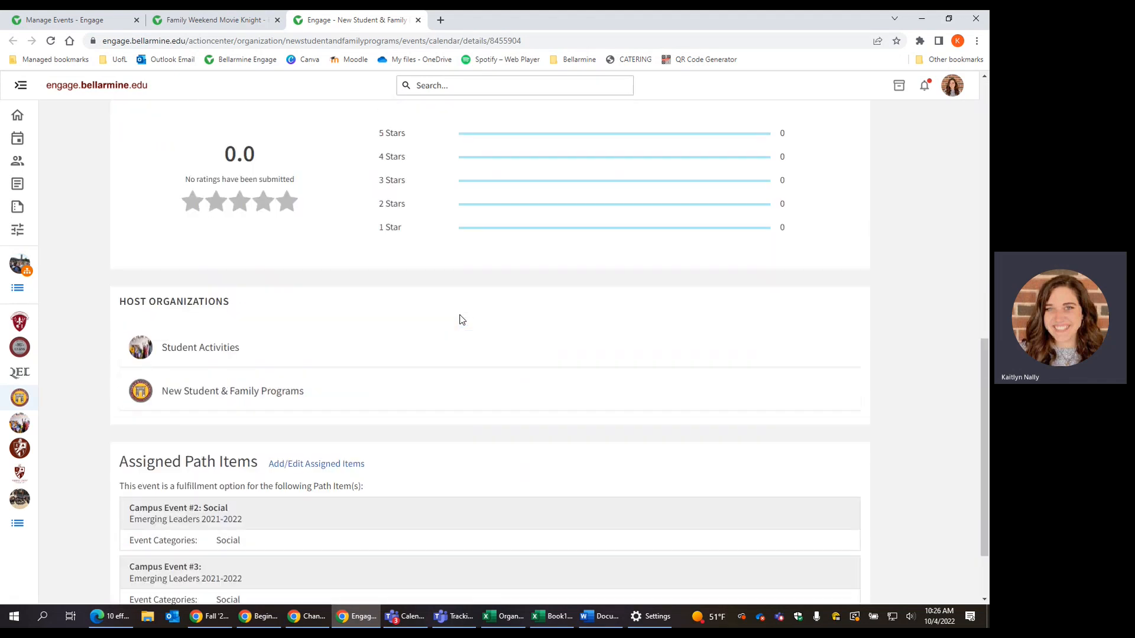
scroll(229, 350, up, 4)
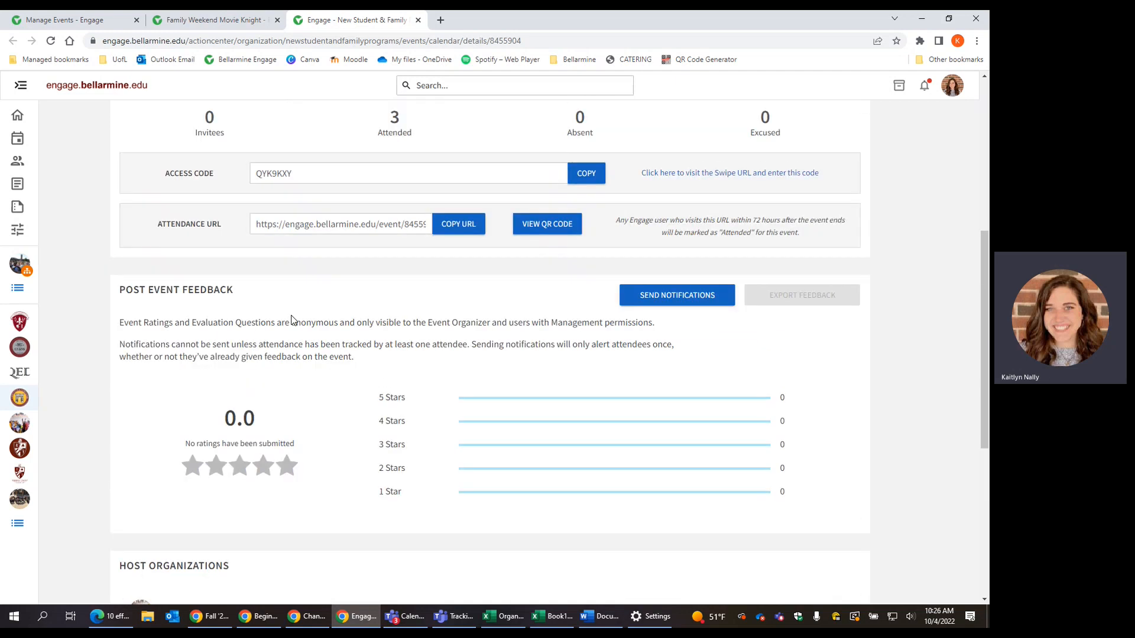
drag(136, 345, 309, 411)
click(300, 408)
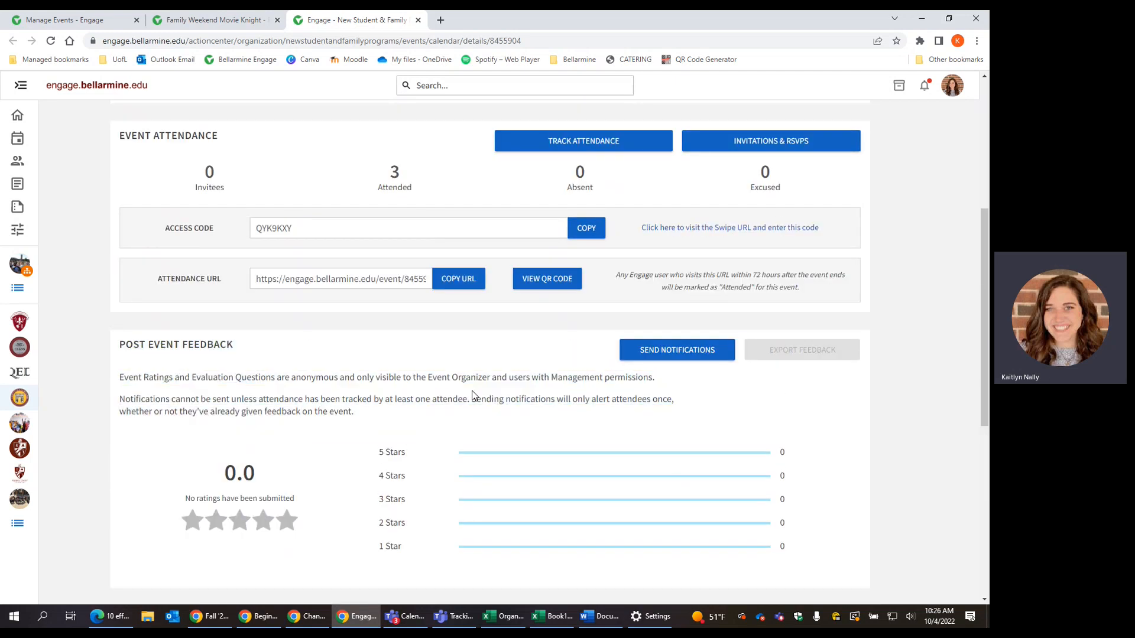
scroll(475, 395, up, 5)
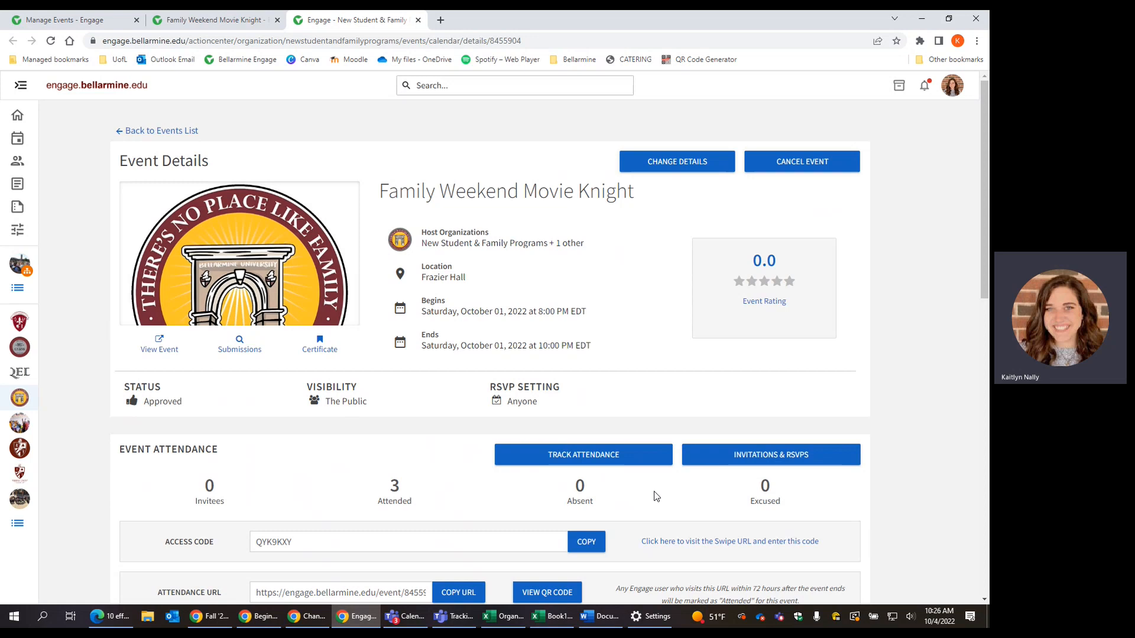
scroll(656, 497, down, 1)
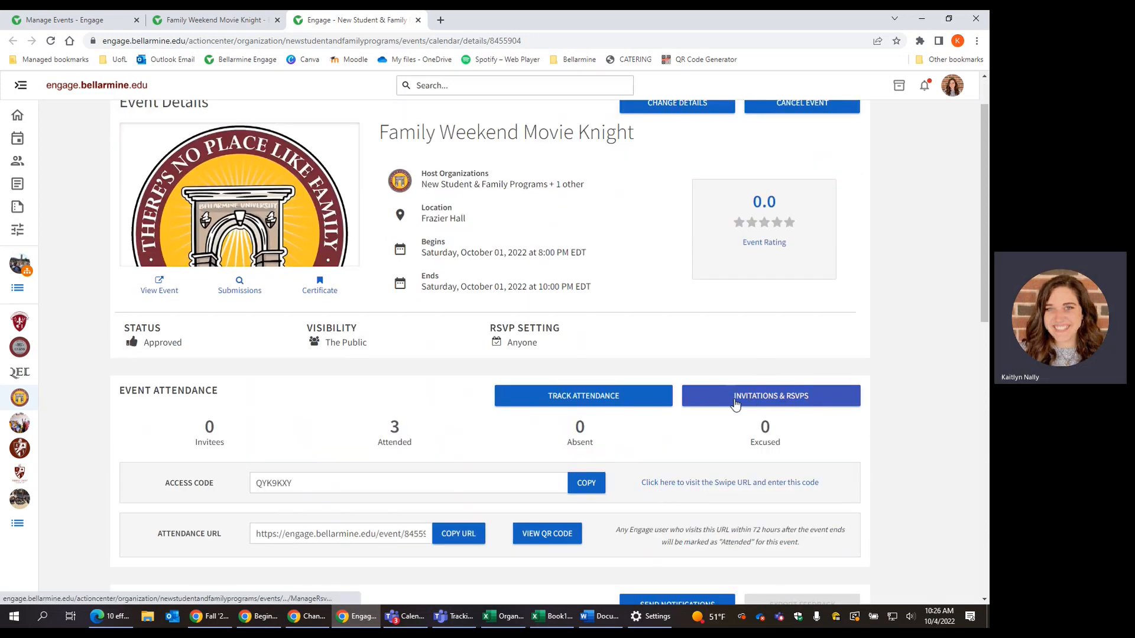
click(810, 402)
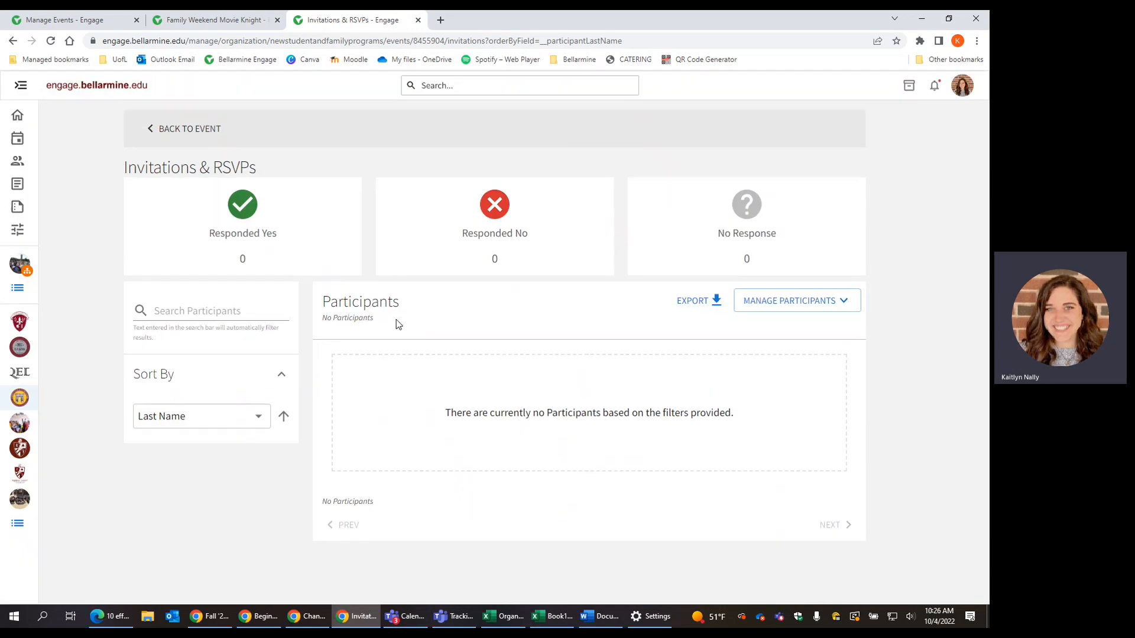
click(12, 43)
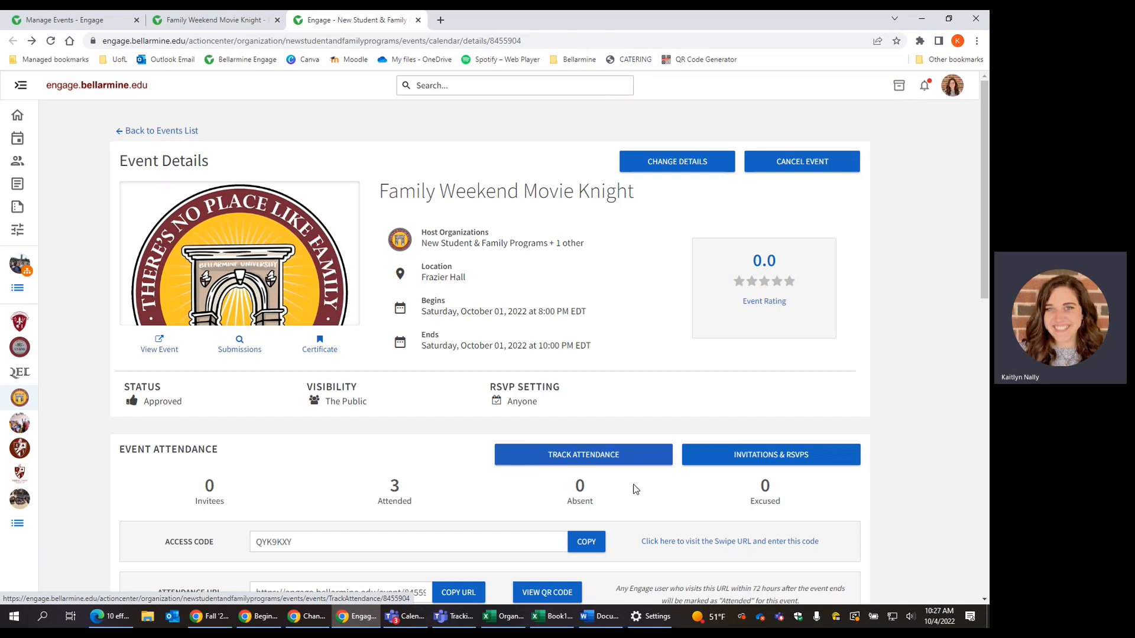
scroll(636, 487, down, 2)
Step: Open Track Attendance, review the three current attendees, and proceed to Add Attendance
click(633, 337)
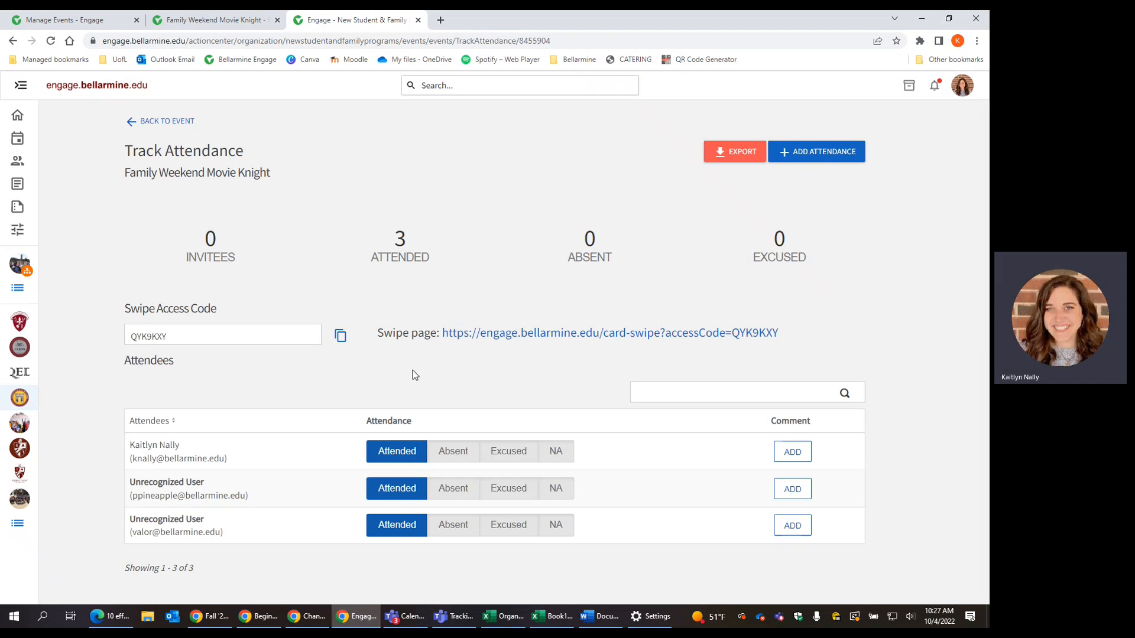
drag(146, 444, 155, 459)
click(160, 517)
triple_click(140, 532)
click(250, 542)
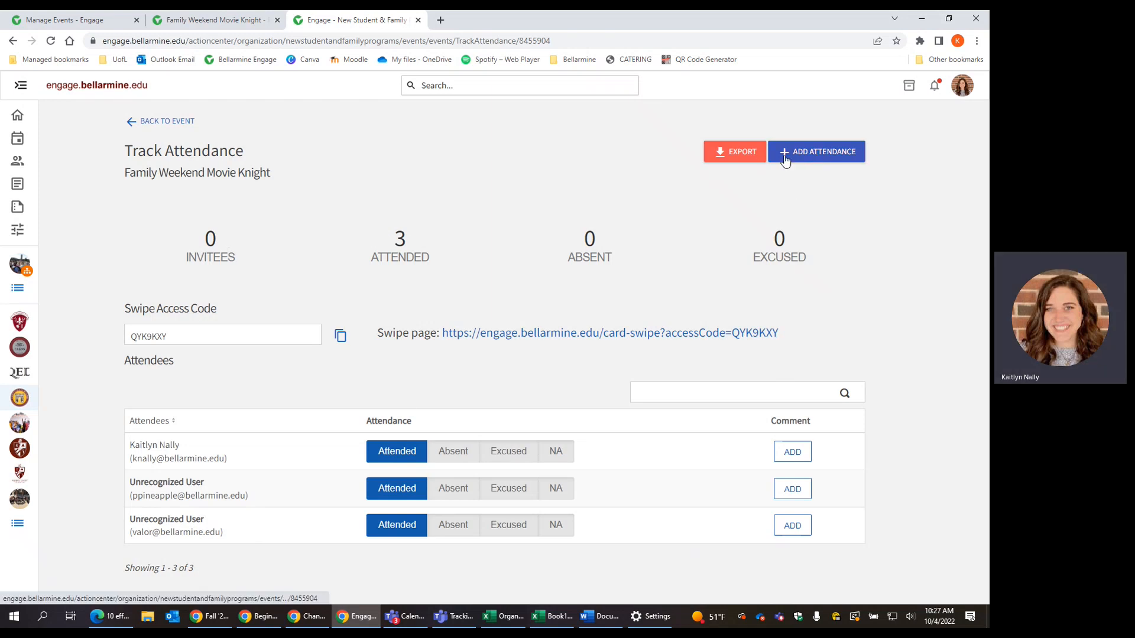
click(812, 158)
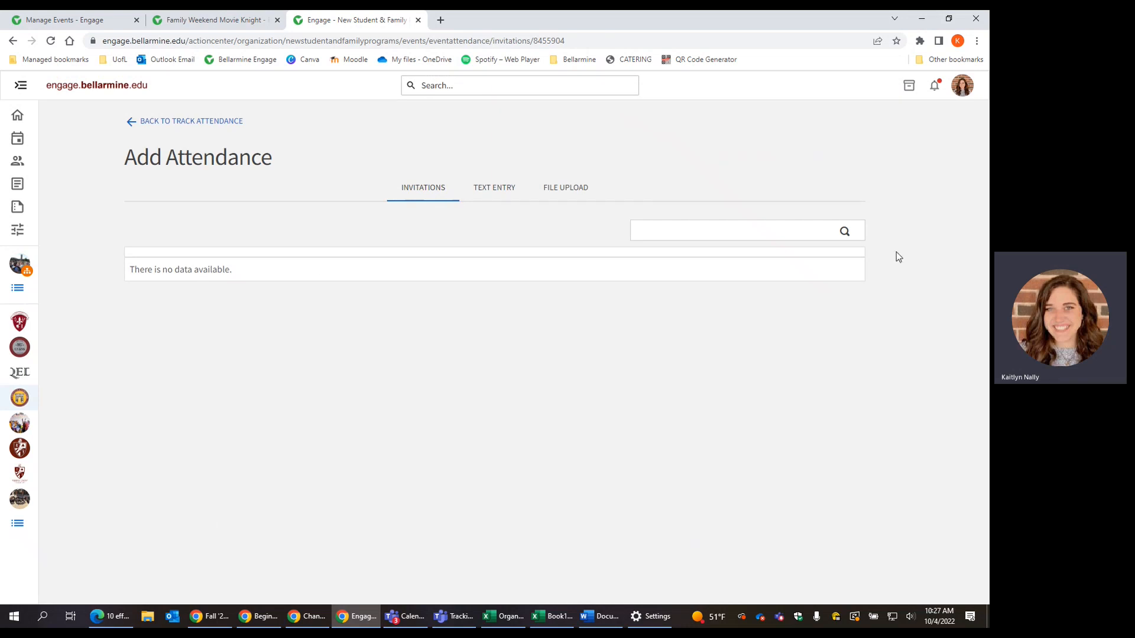
Step: Switch to the Text Entry form and place the cursor in the Attendees box
click(516, 188)
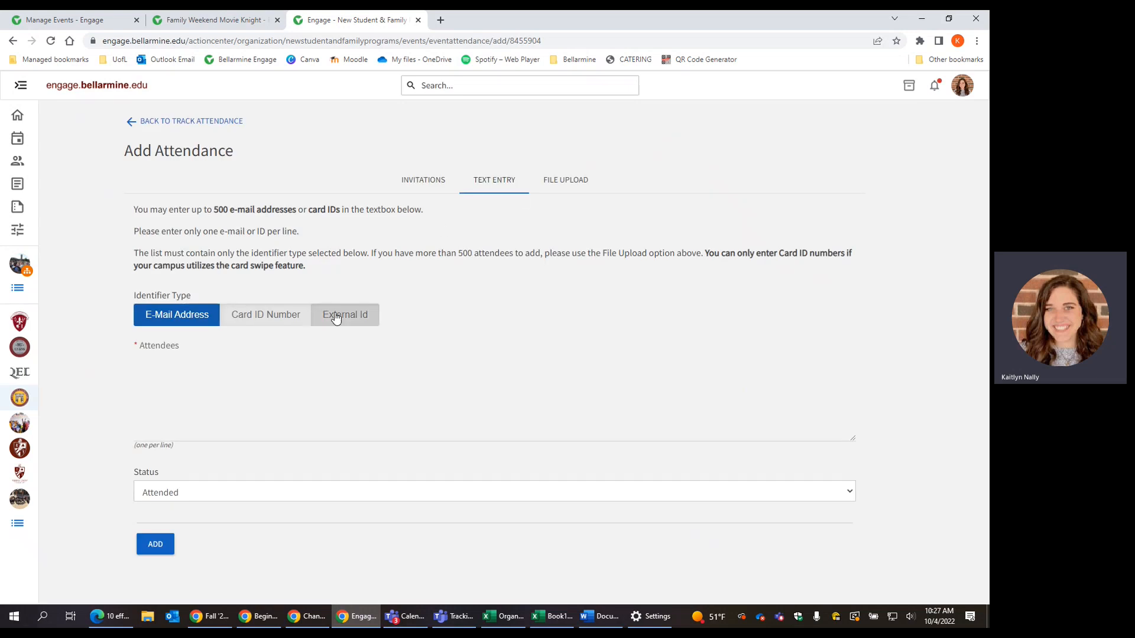
click(261, 385)
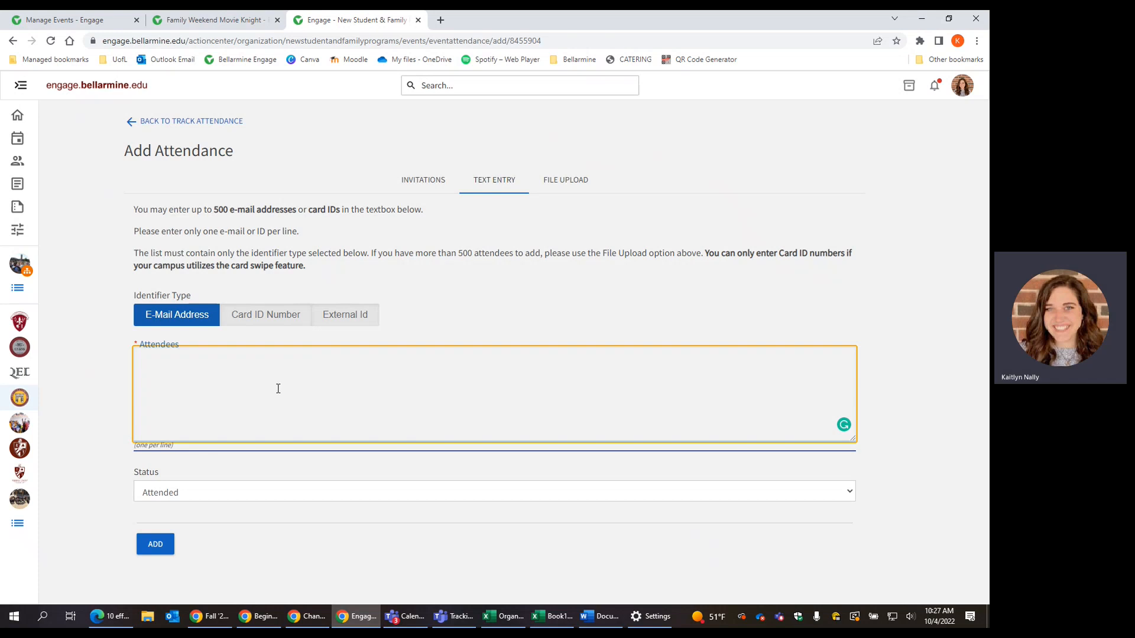
Step: Keep Identifier Type on E-mail and enter the first attendee's bellarmine.edu e-mail address
drag(136, 296, 210, 292)
click(227, 289)
click(243, 322)
click(252, 386)
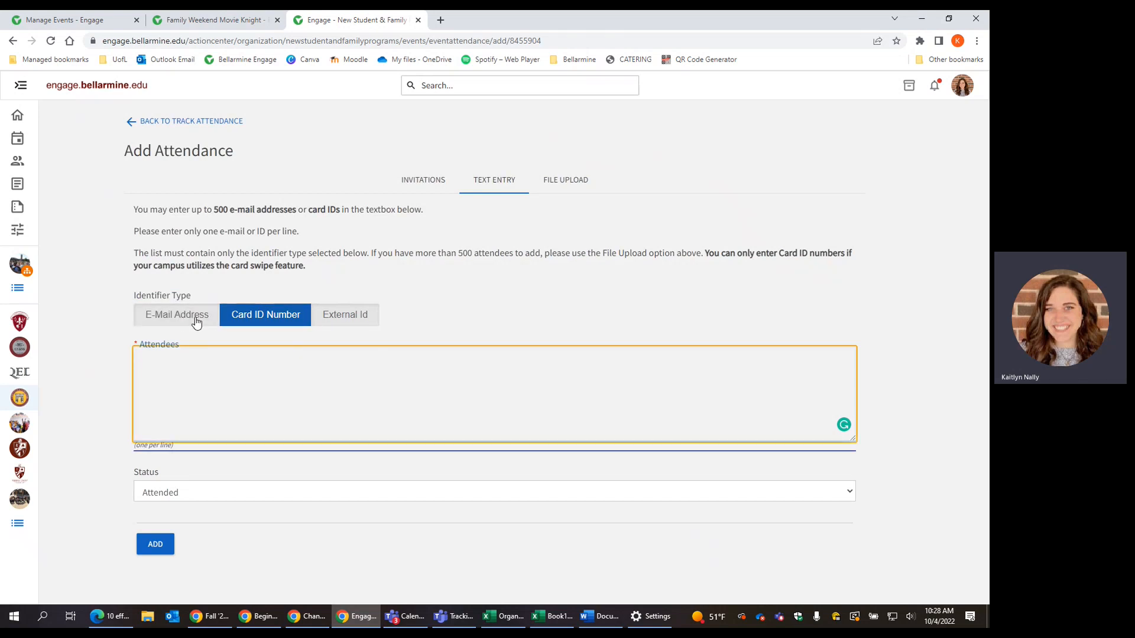
click(187, 317)
click(186, 387)
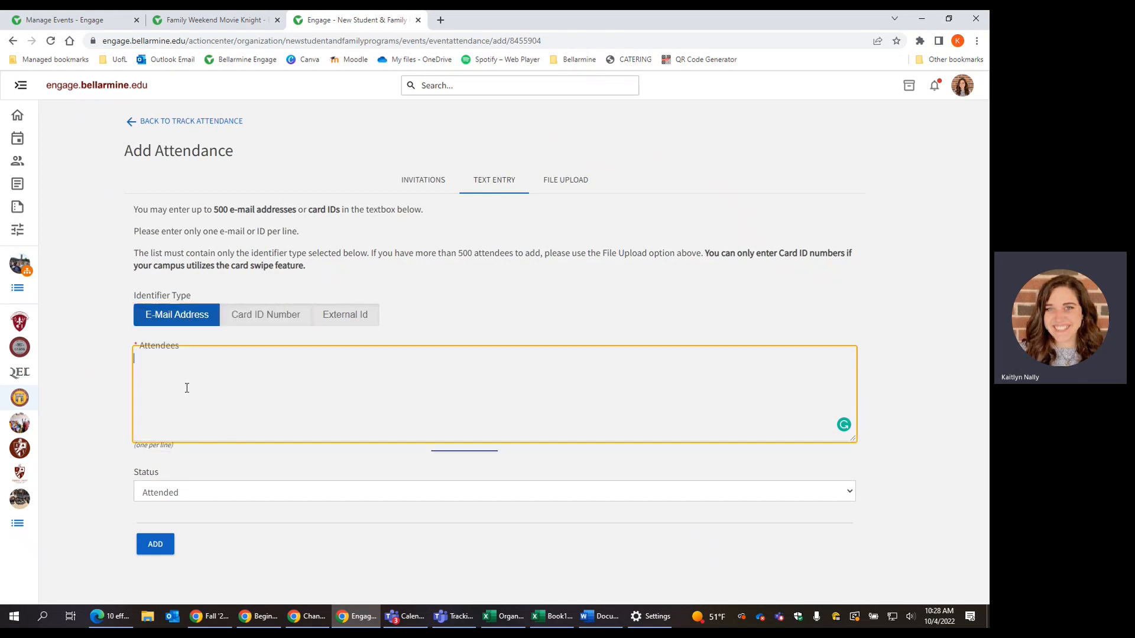
key(ctrl+a)
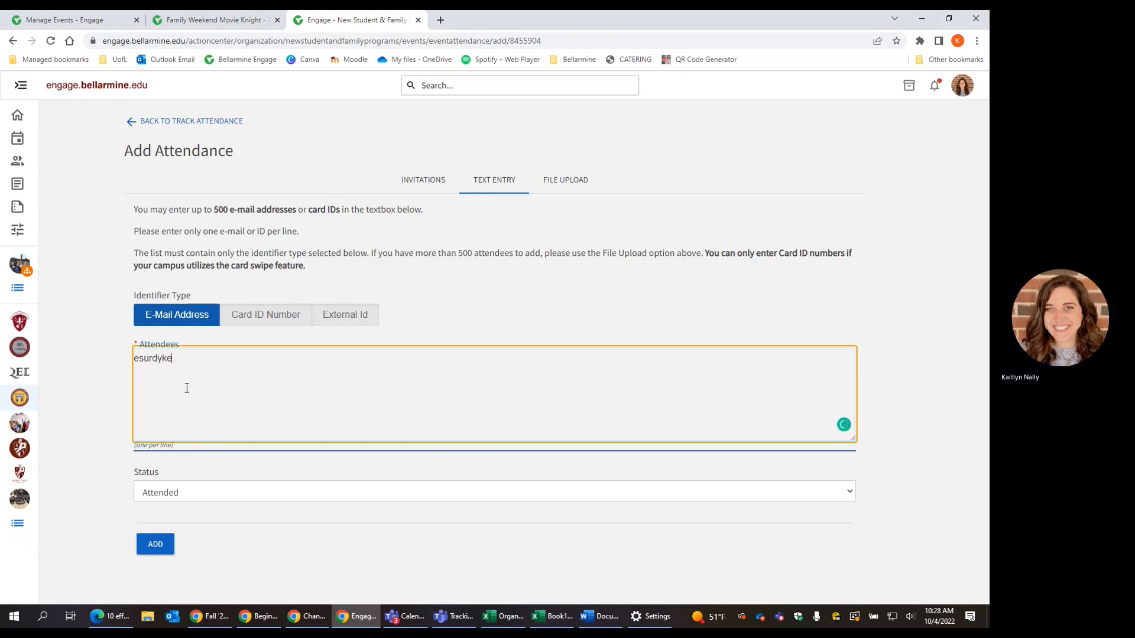
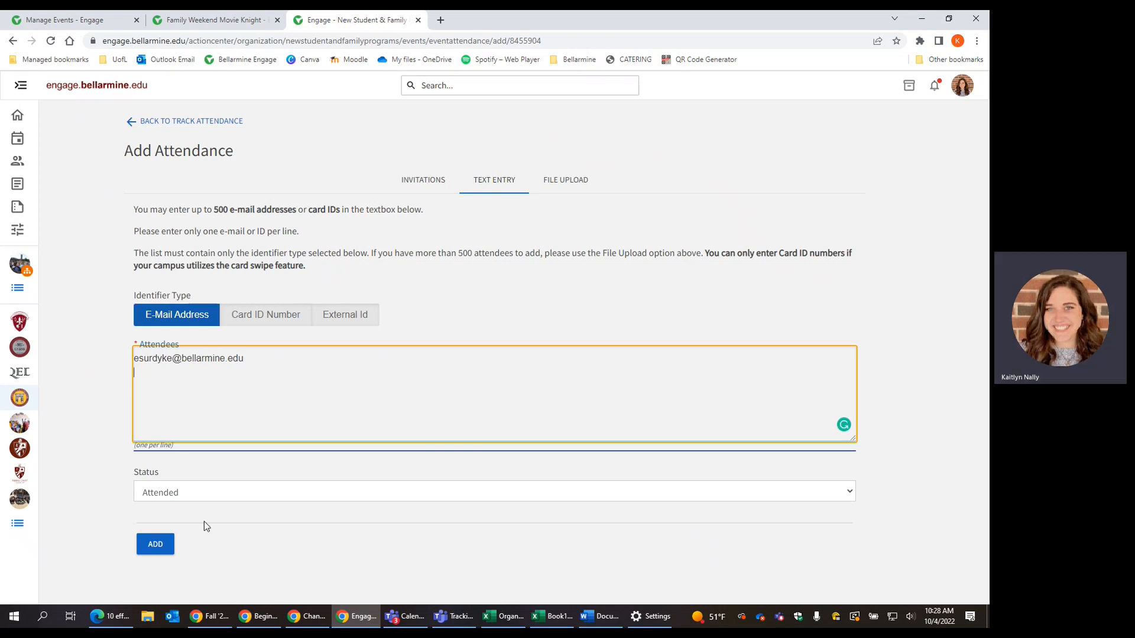
Step: Leave status as Attended and add a second attendee's bellarmine.edu e-mail on a new line
click(195, 494)
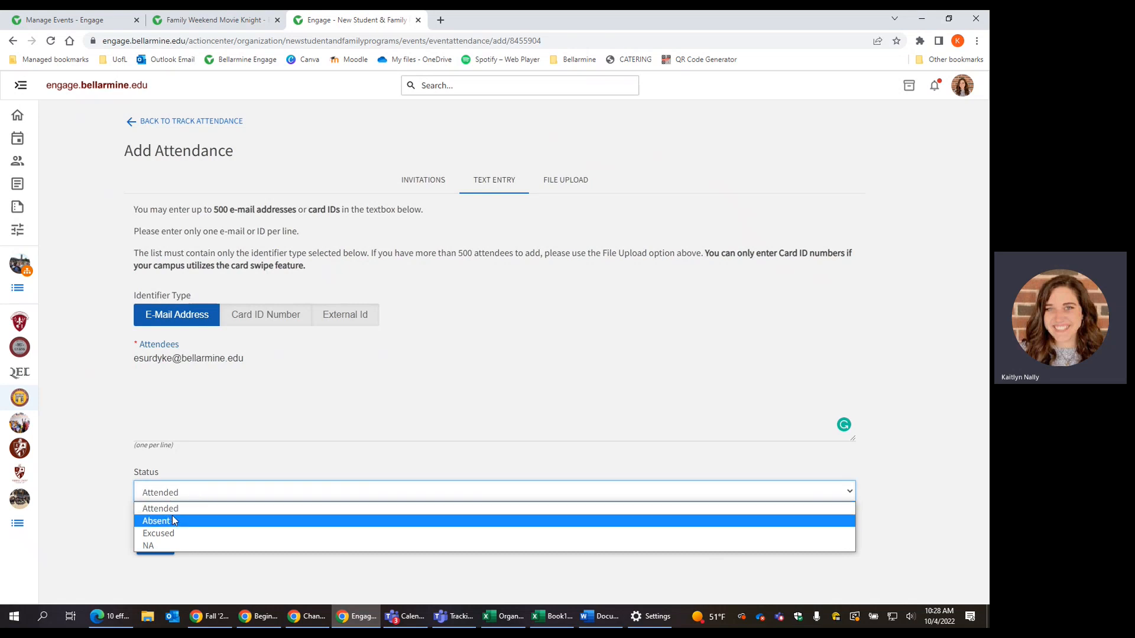
click(104, 512)
click(173, 399)
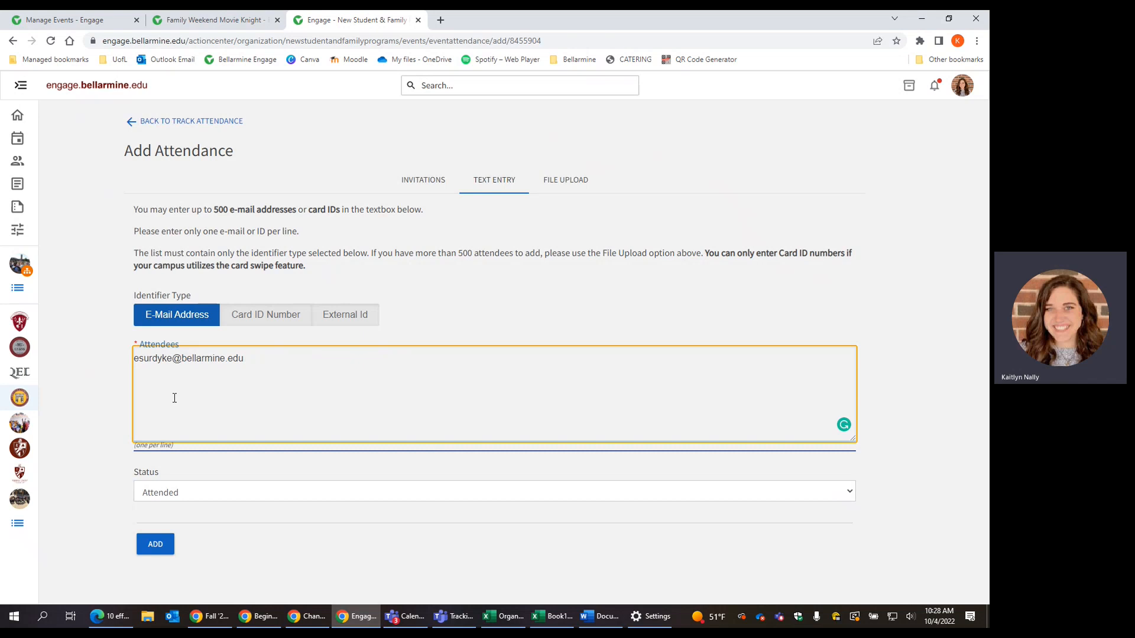
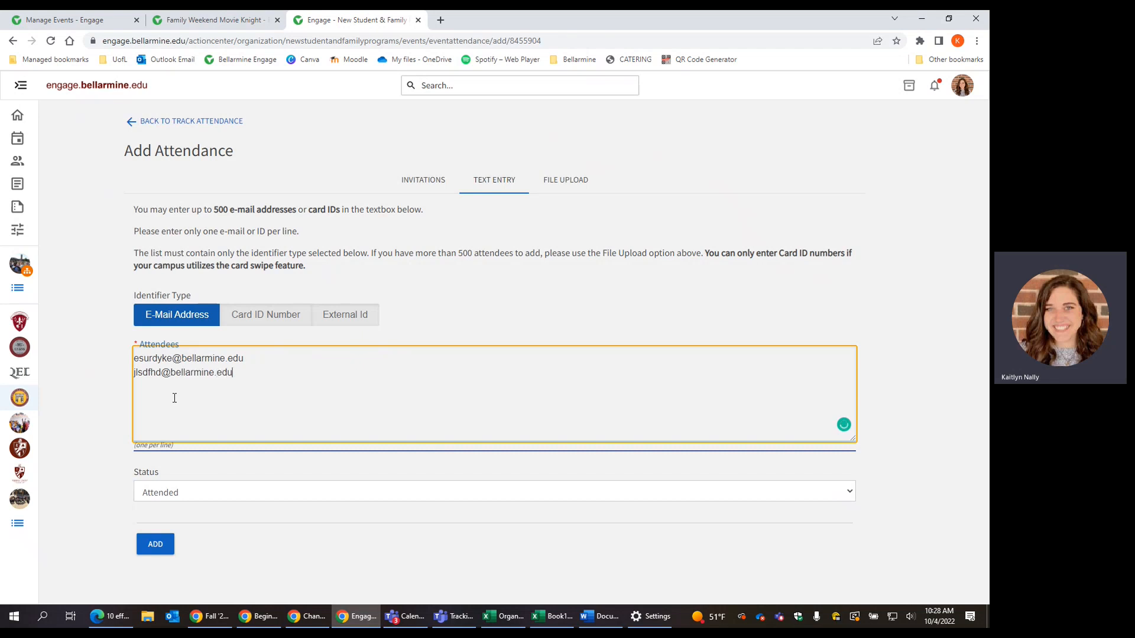
Step: Submit the two e-mails as attended and confirm the event now counts 5 attended
click(155, 544)
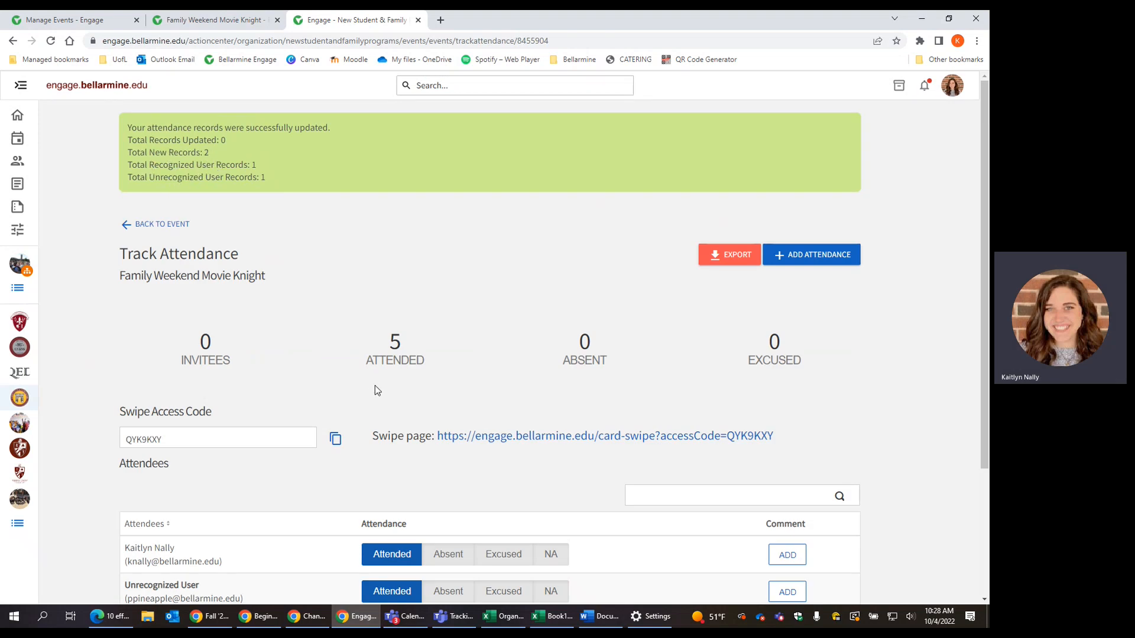
scroll(375, 386, down, 3)
drag(125, 536, 272, 544)
click(272, 544)
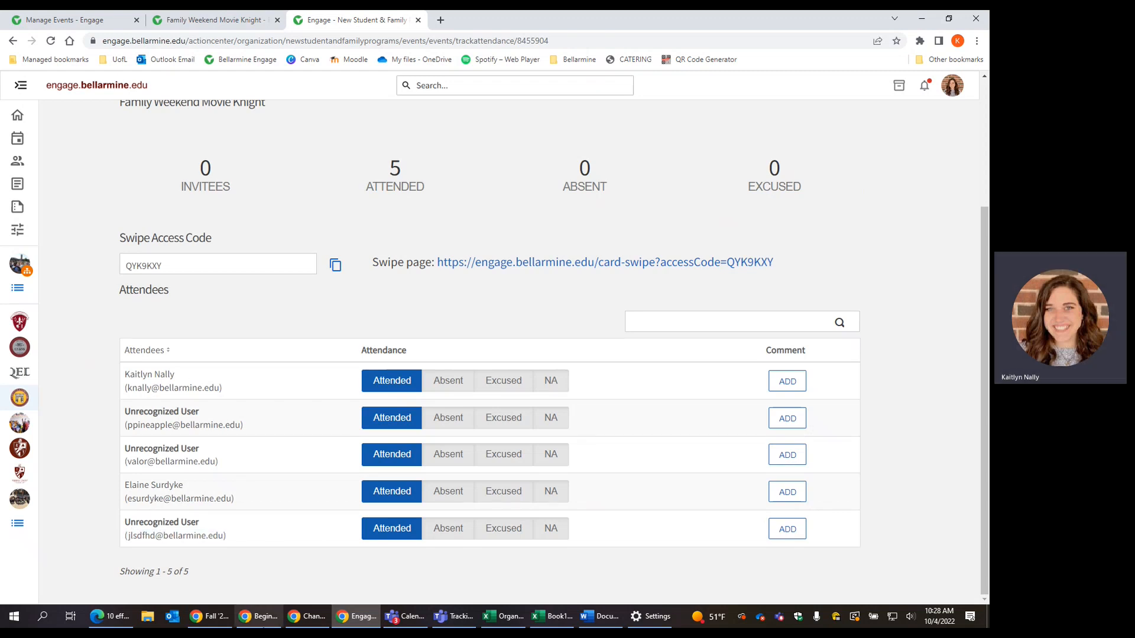
drag(384, 165, 438, 190)
click(402, 372)
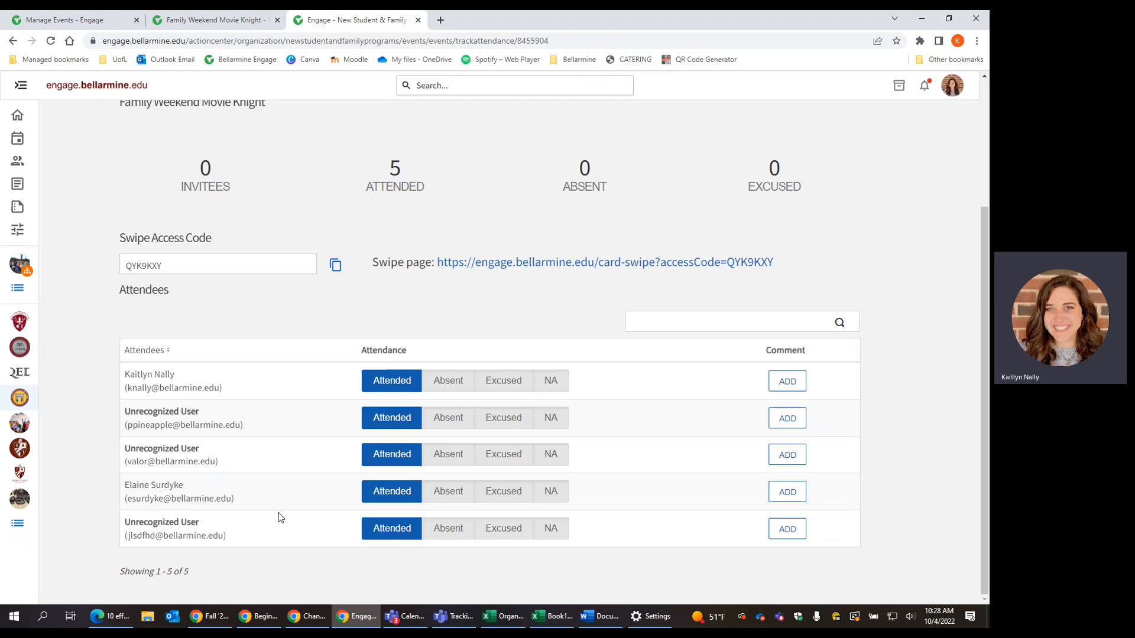
scroll(402, 473, down, 3)
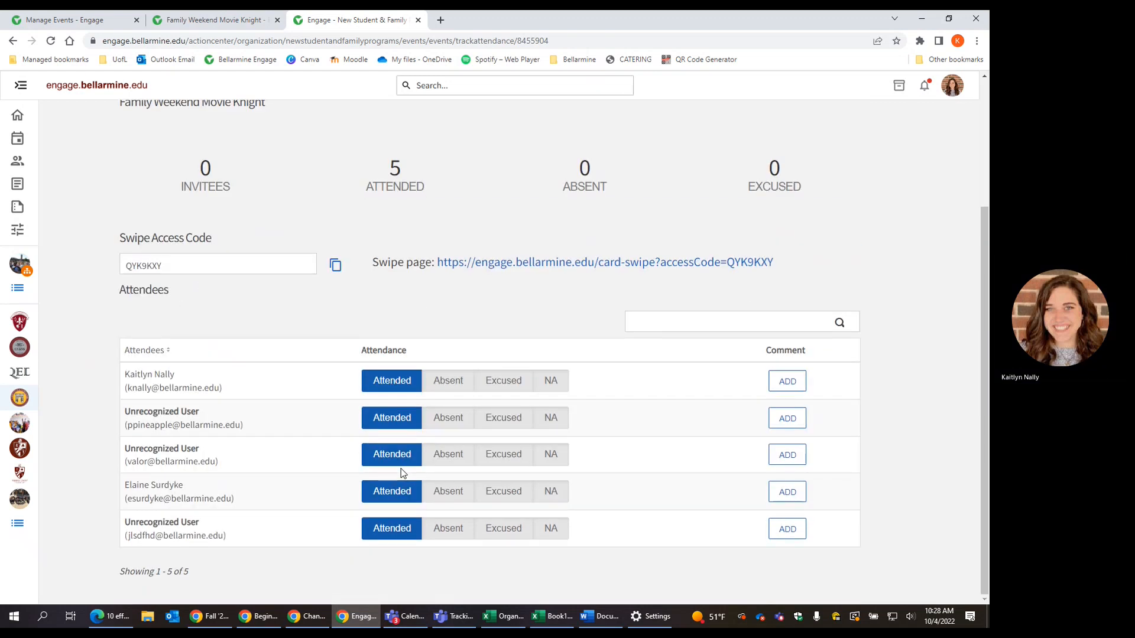
scroll(870, 201, up, 3)
Step: Start a new text-entry attendance by Card ID Number and enter one student's card ID, removing the stray slash
click(830, 260)
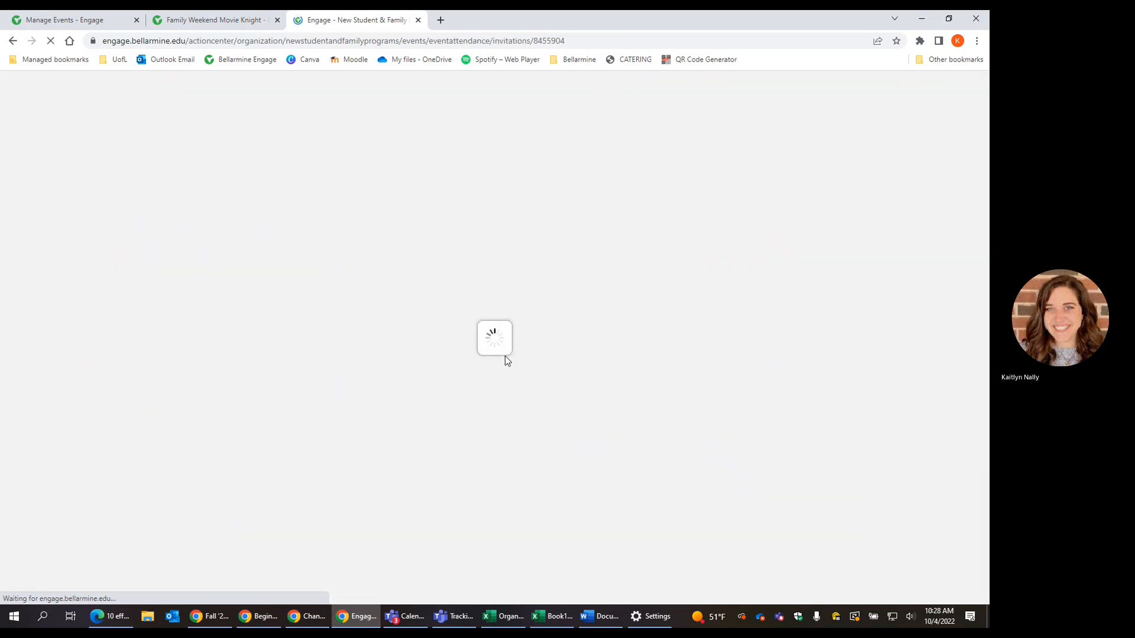
click(504, 190)
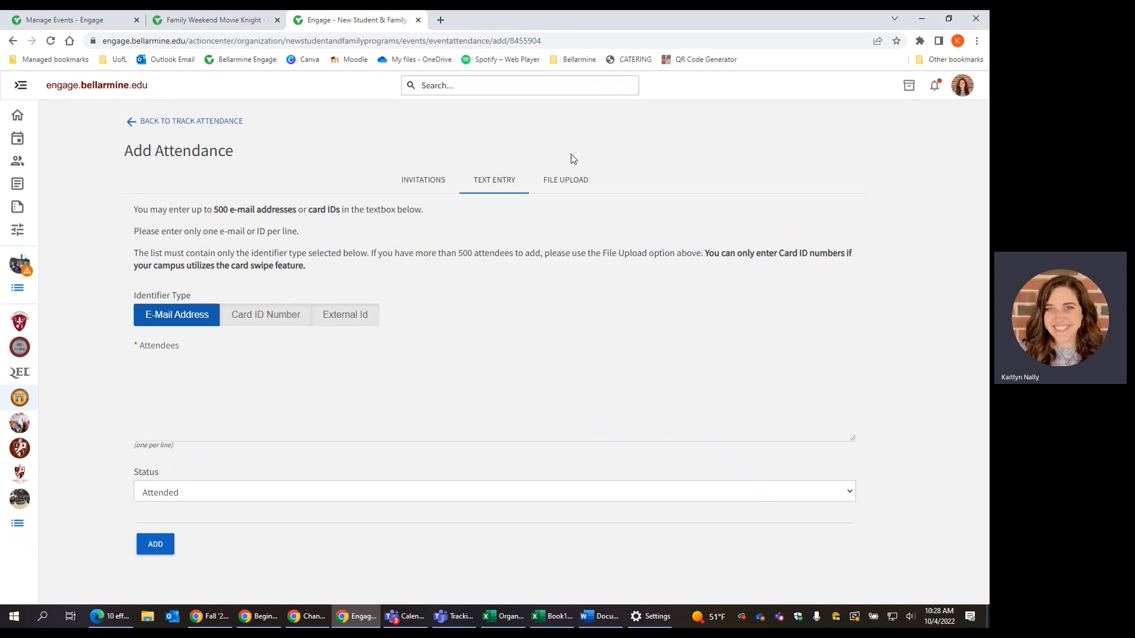
click(263, 316)
click(221, 382)
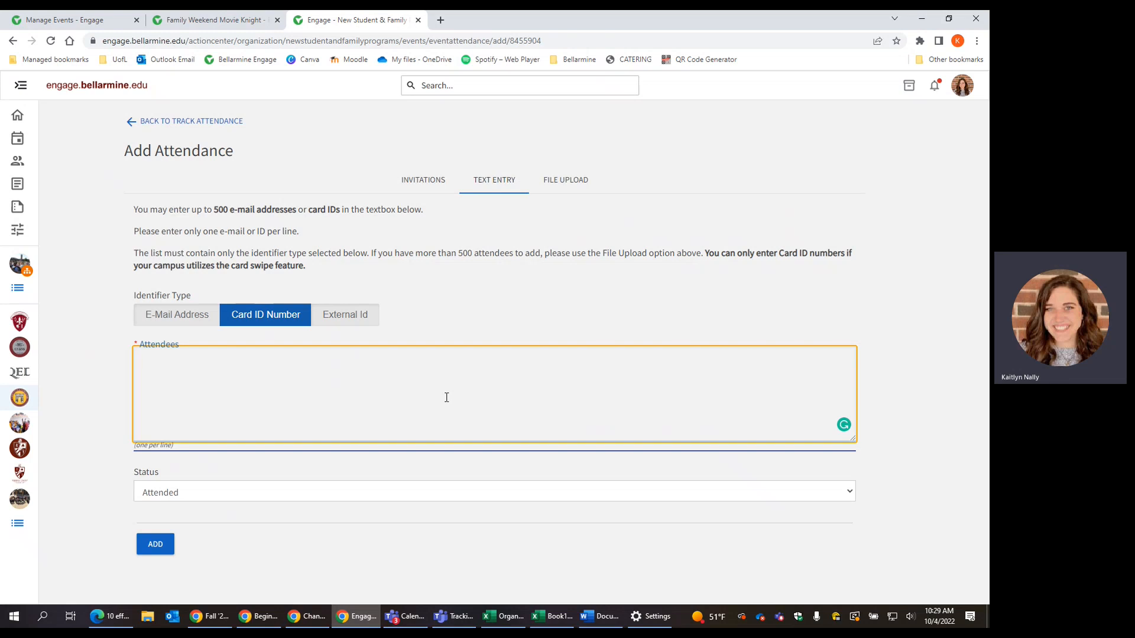
click(175, 357)
key(BackSpace)
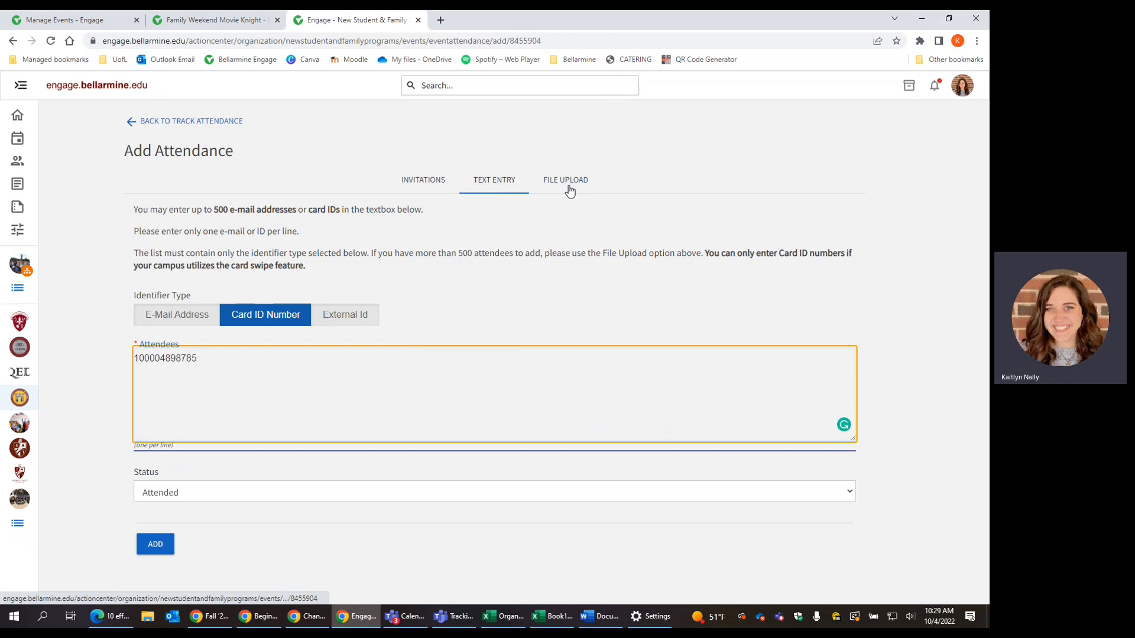
Step: In Excel, clear the three e-mail addresses from column A
click(551, 617)
click(117, 287)
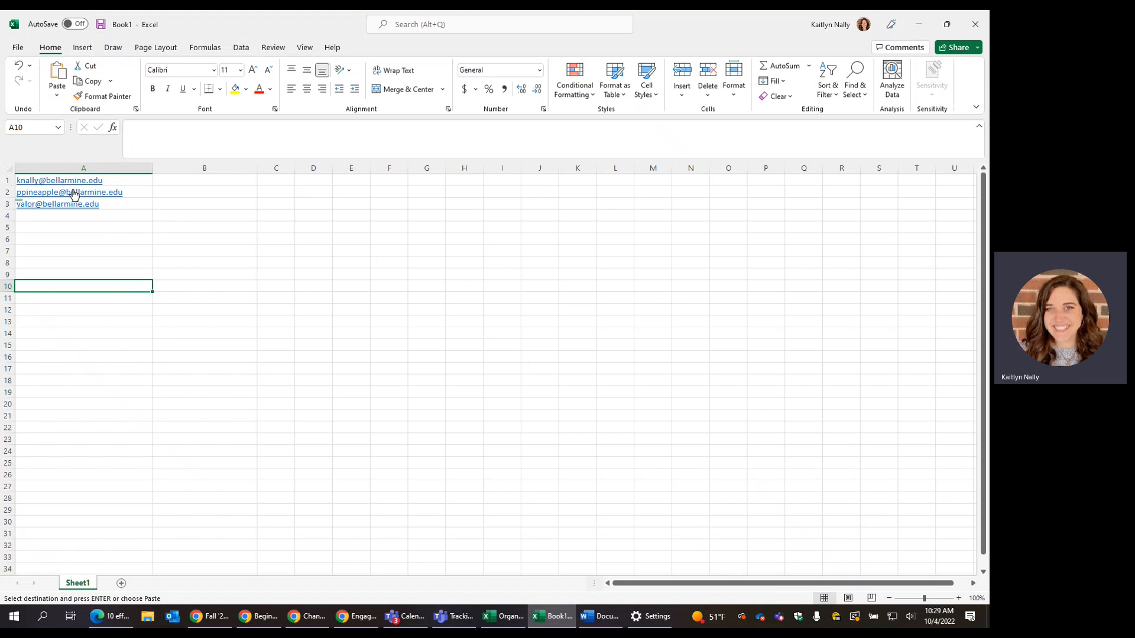
drag(134, 183, 145, 253)
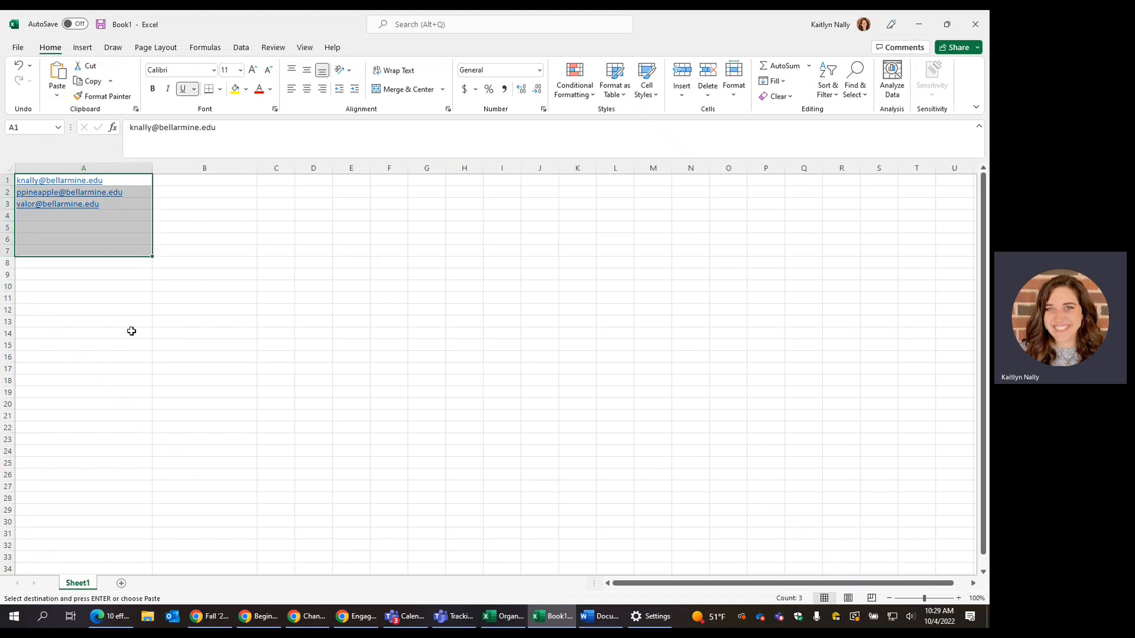
click(132, 332)
drag(132, 176, 150, 297)
key(ctrl+v)
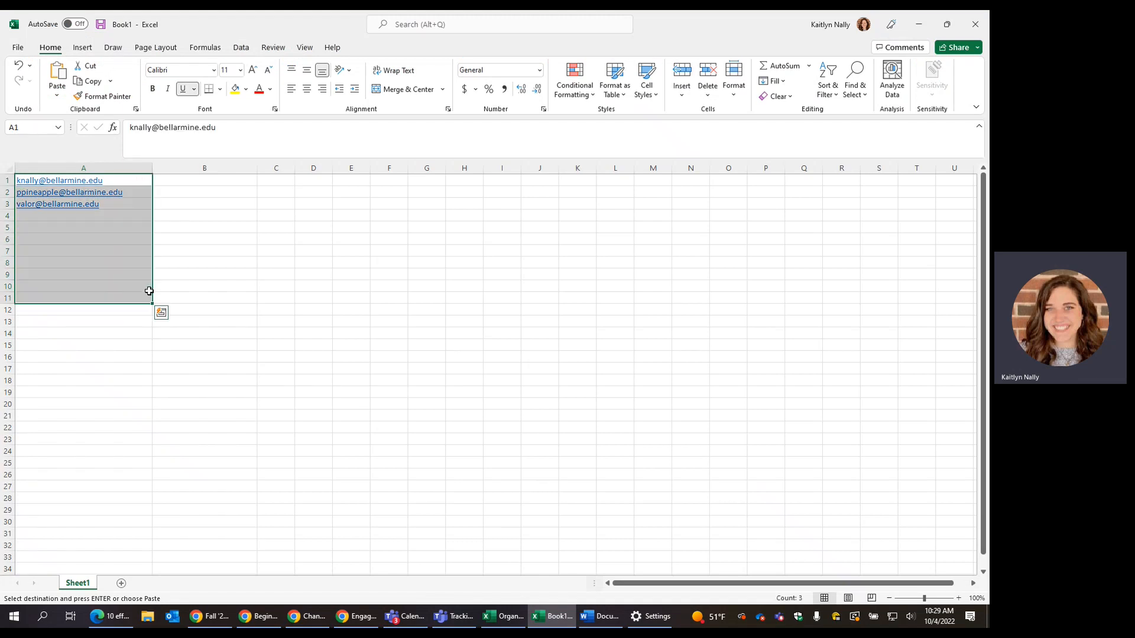
key(Delete)
Step: Return to Engage's Add Attendance page and choose the File Upload option
click(254, 273)
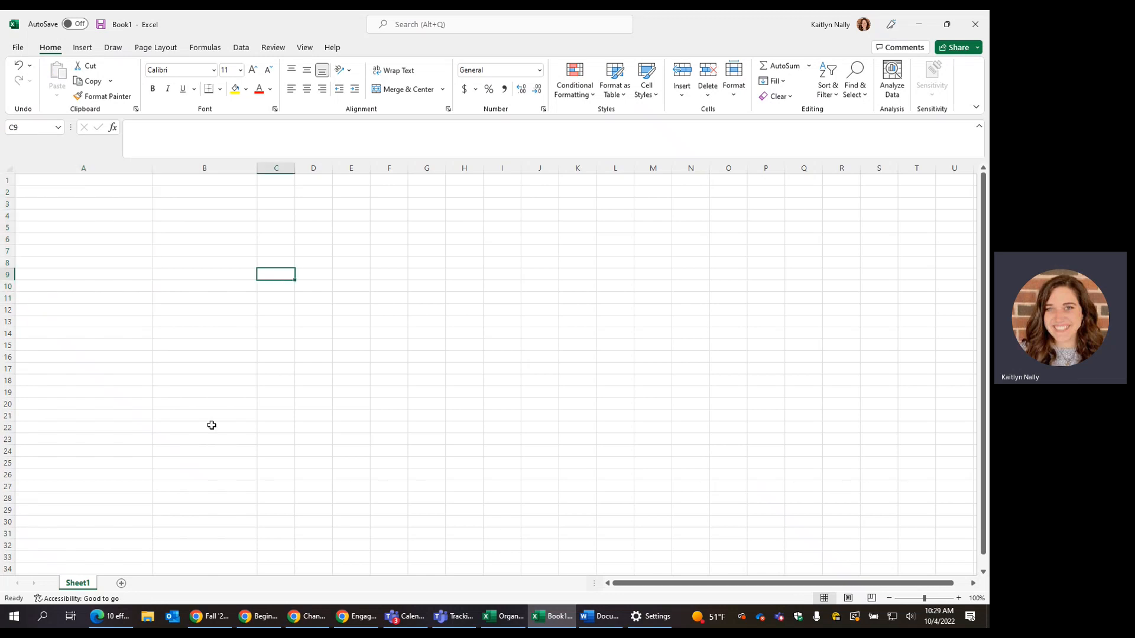
click(365, 618)
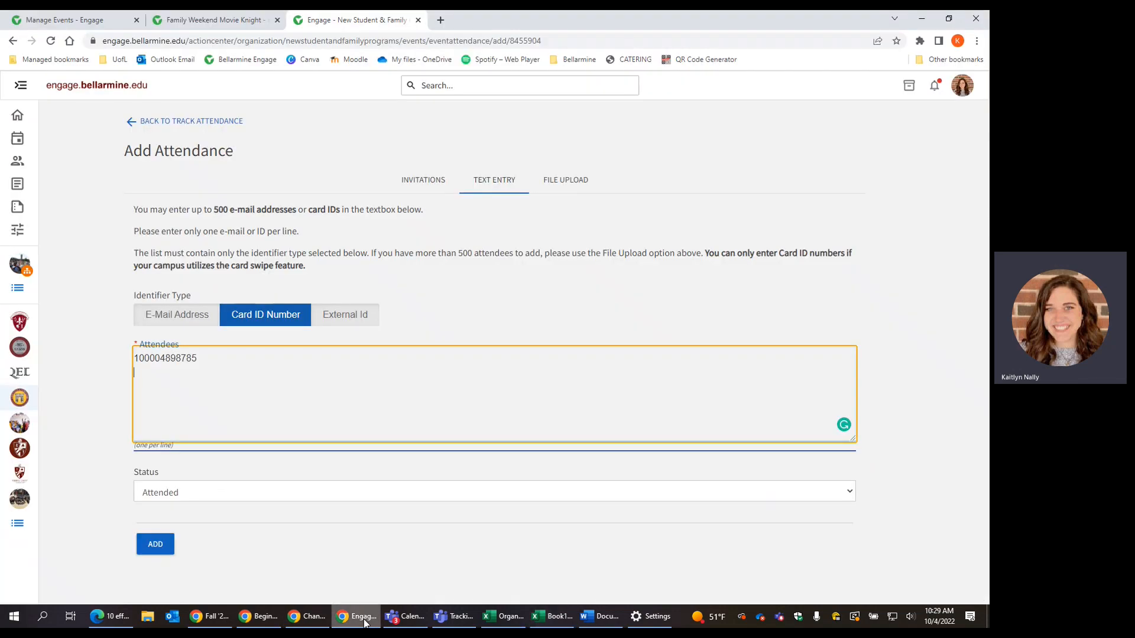
click(573, 191)
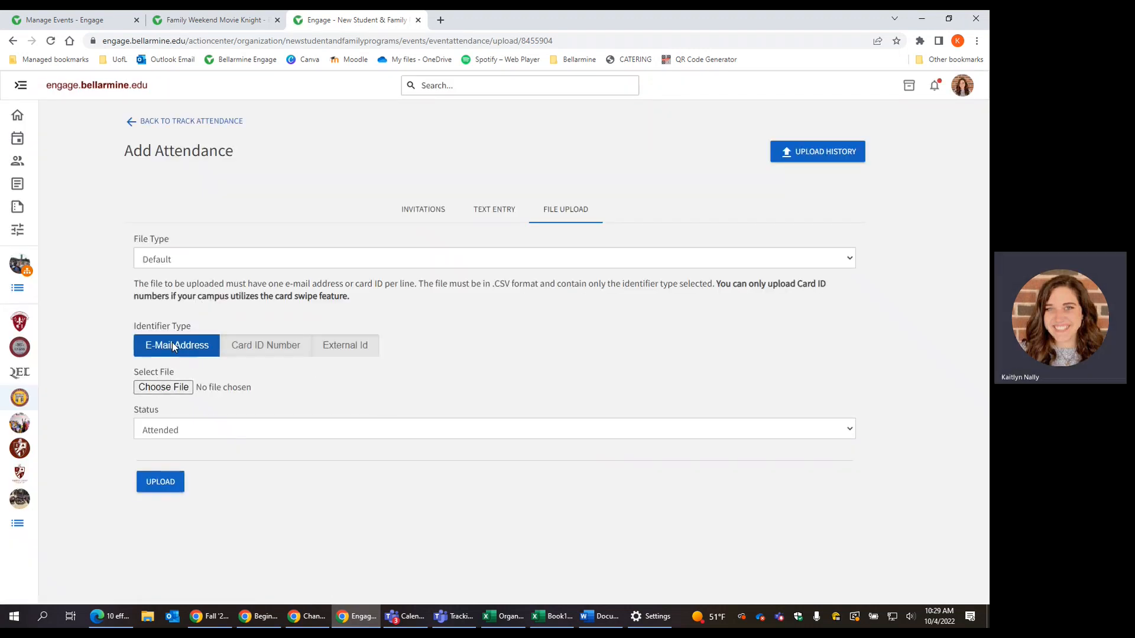
Step: Cancel the file chooser without uploading and go back to Track Attendance showing 5 attended
click(178, 390)
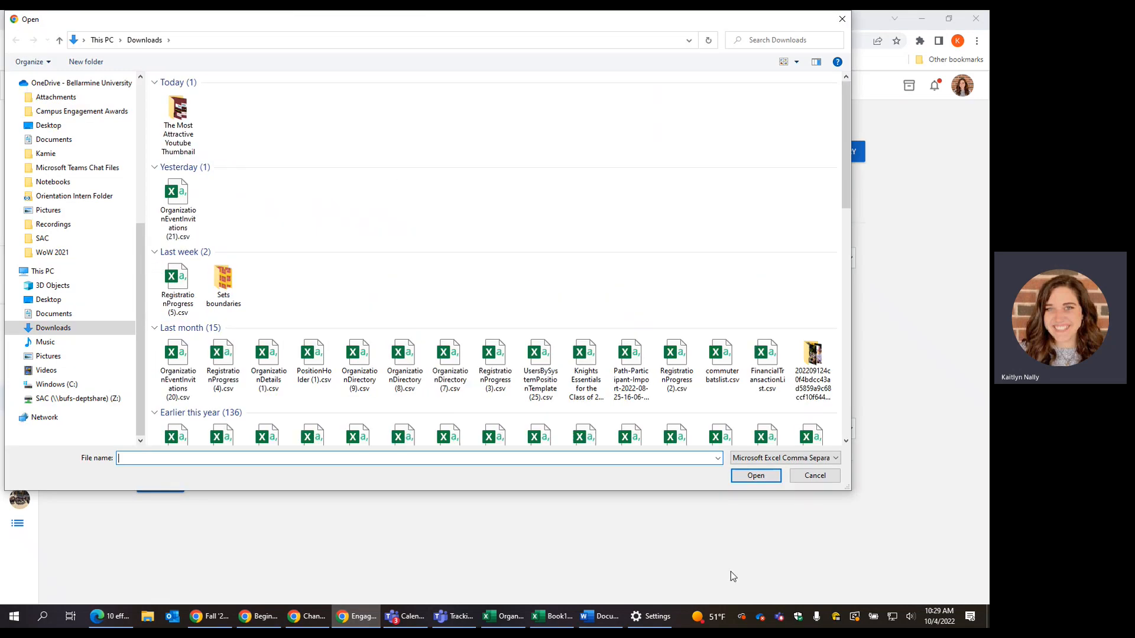
click(810, 477)
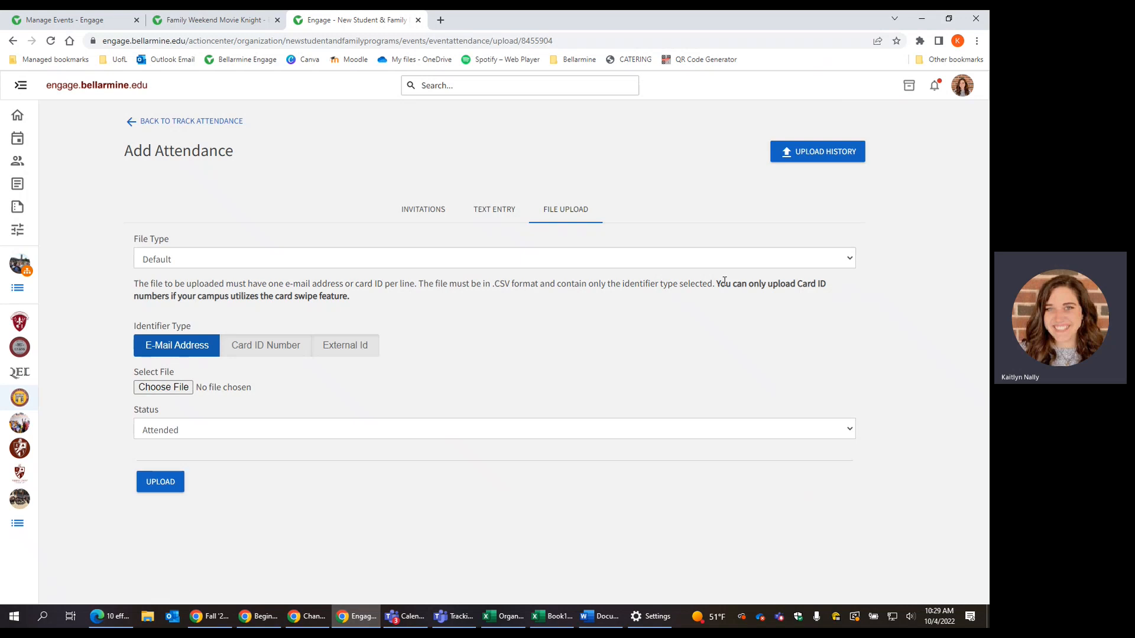
drag(722, 289, 755, 303)
click(649, 327)
click(236, 128)
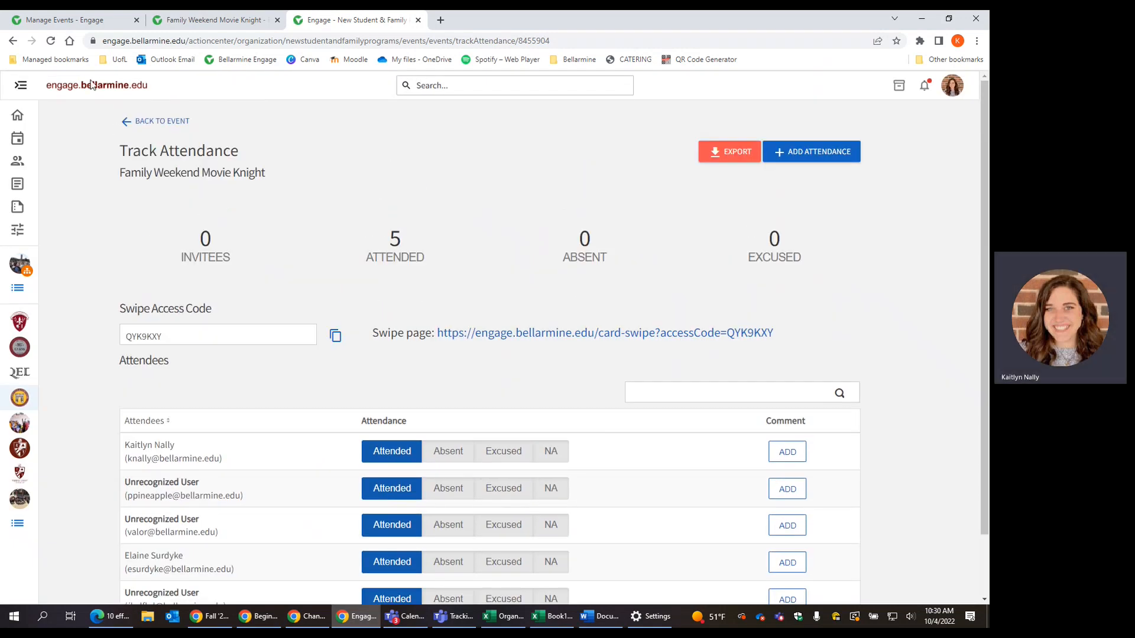
Step: Return to the Family Weekend Movie Knight details page and reveal its Event Attendance URL
click(133, 130)
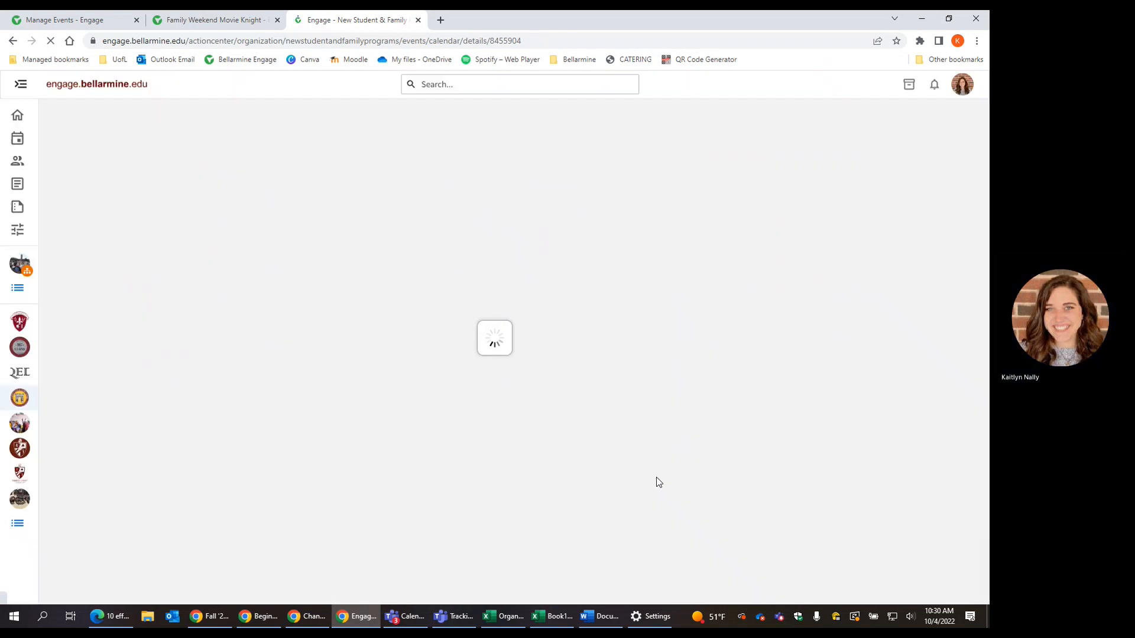
scroll(660, 480, down, 5)
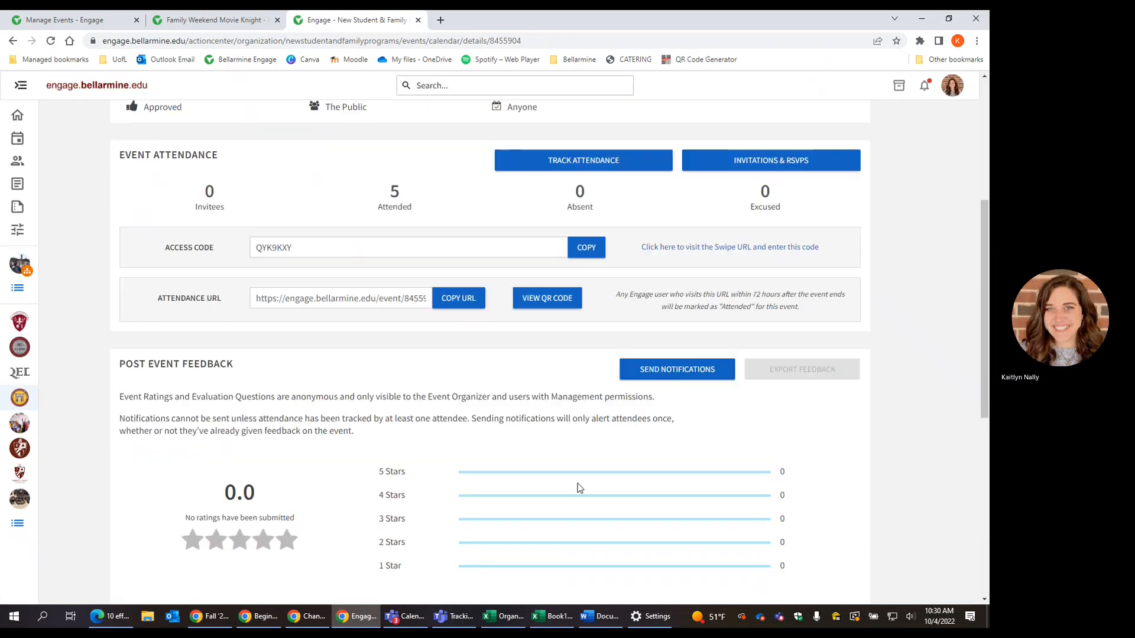
click(287, 300)
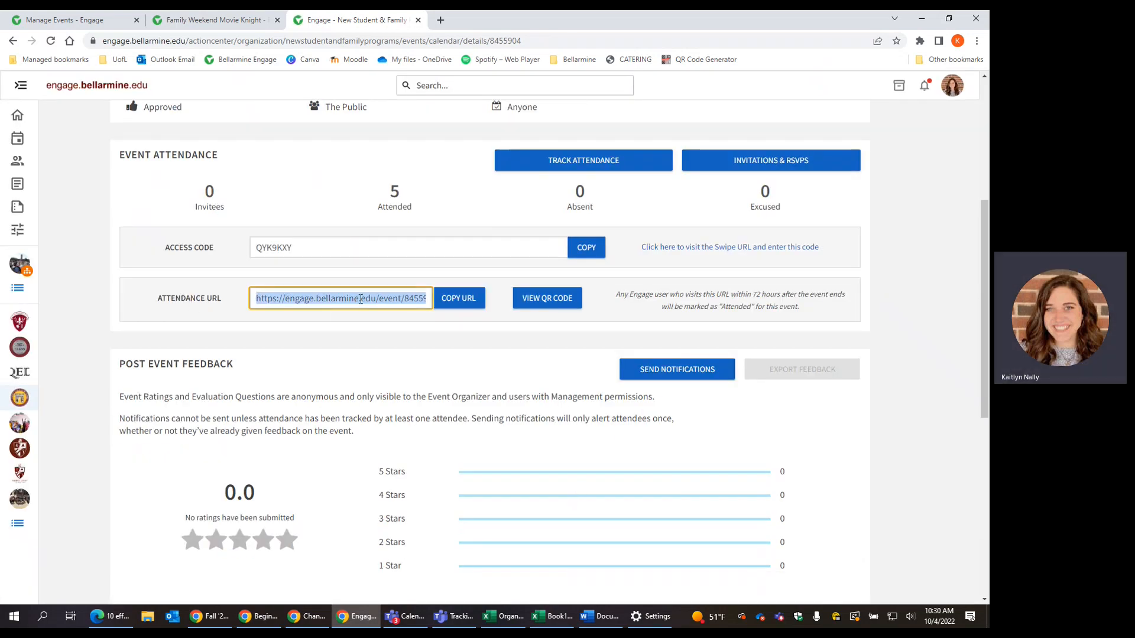
click(373, 319)
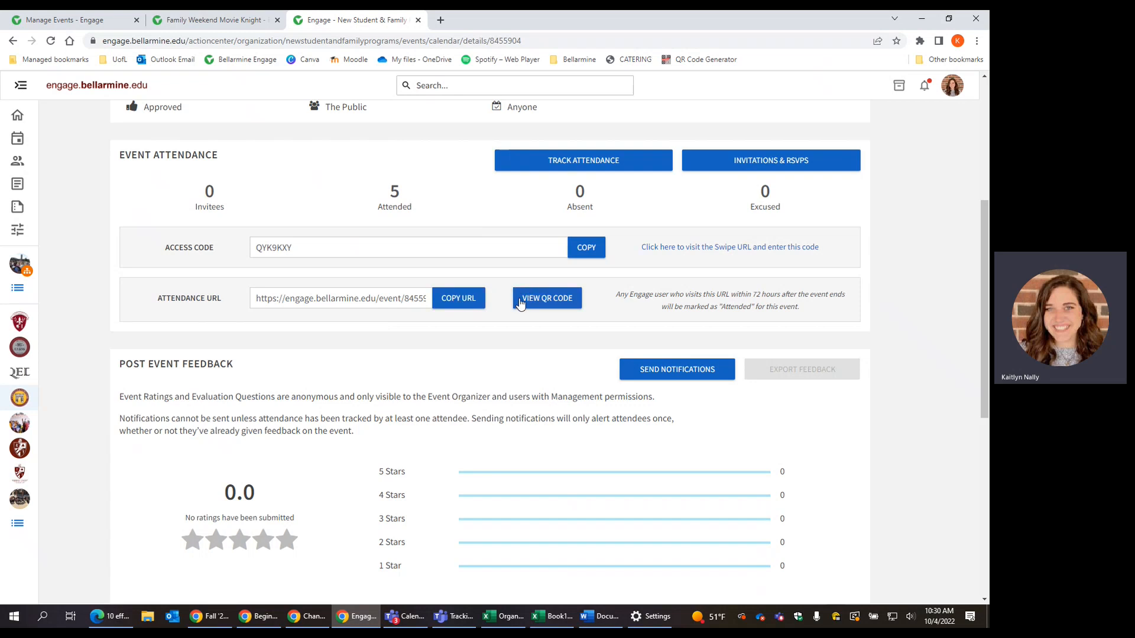
click(555, 297)
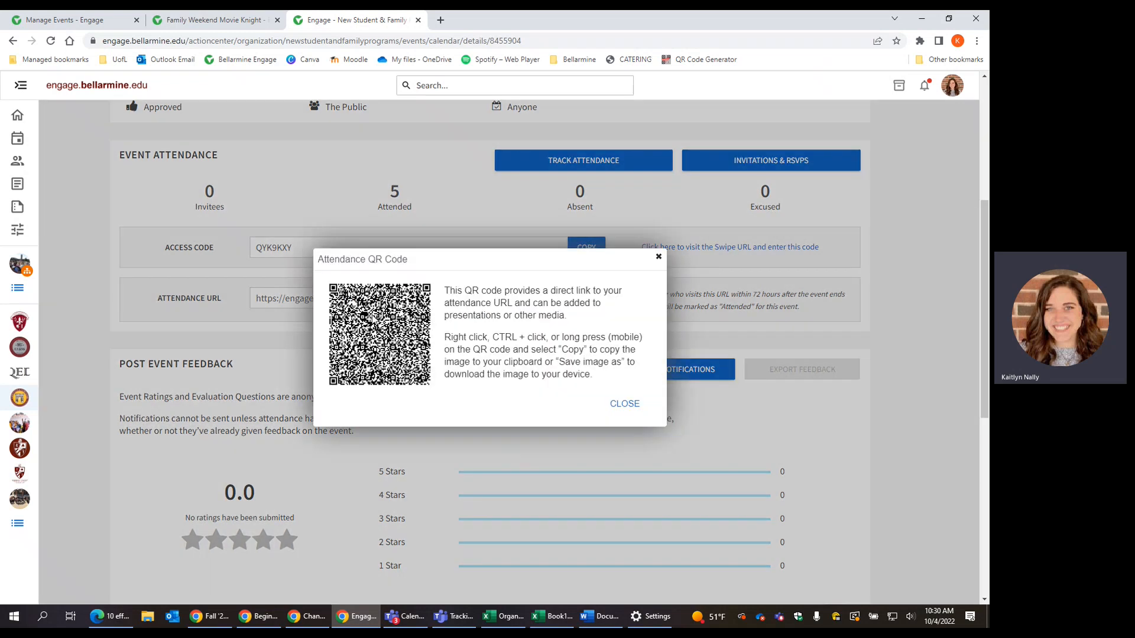
click(628, 404)
scroll(555, 423, down, 5)
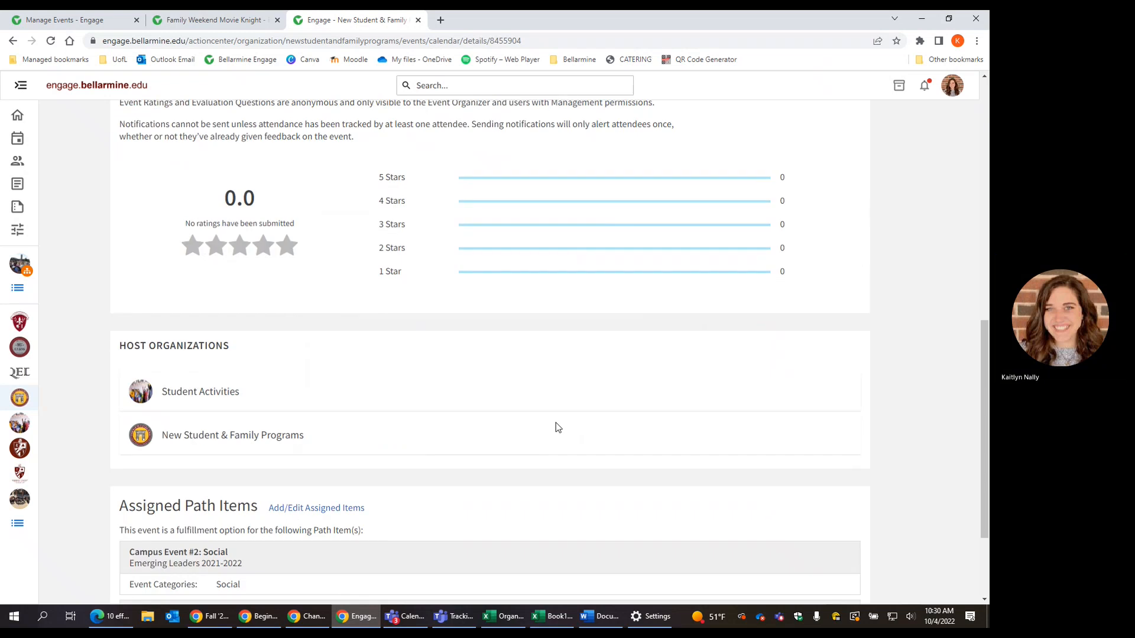
scroll(556, 423, up, 10)
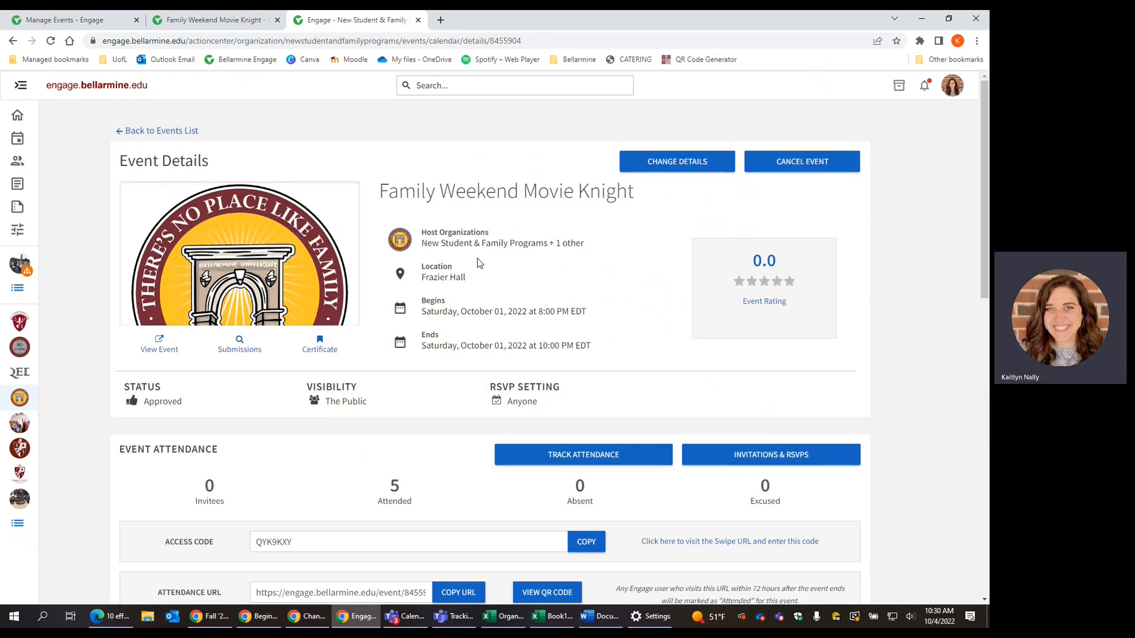